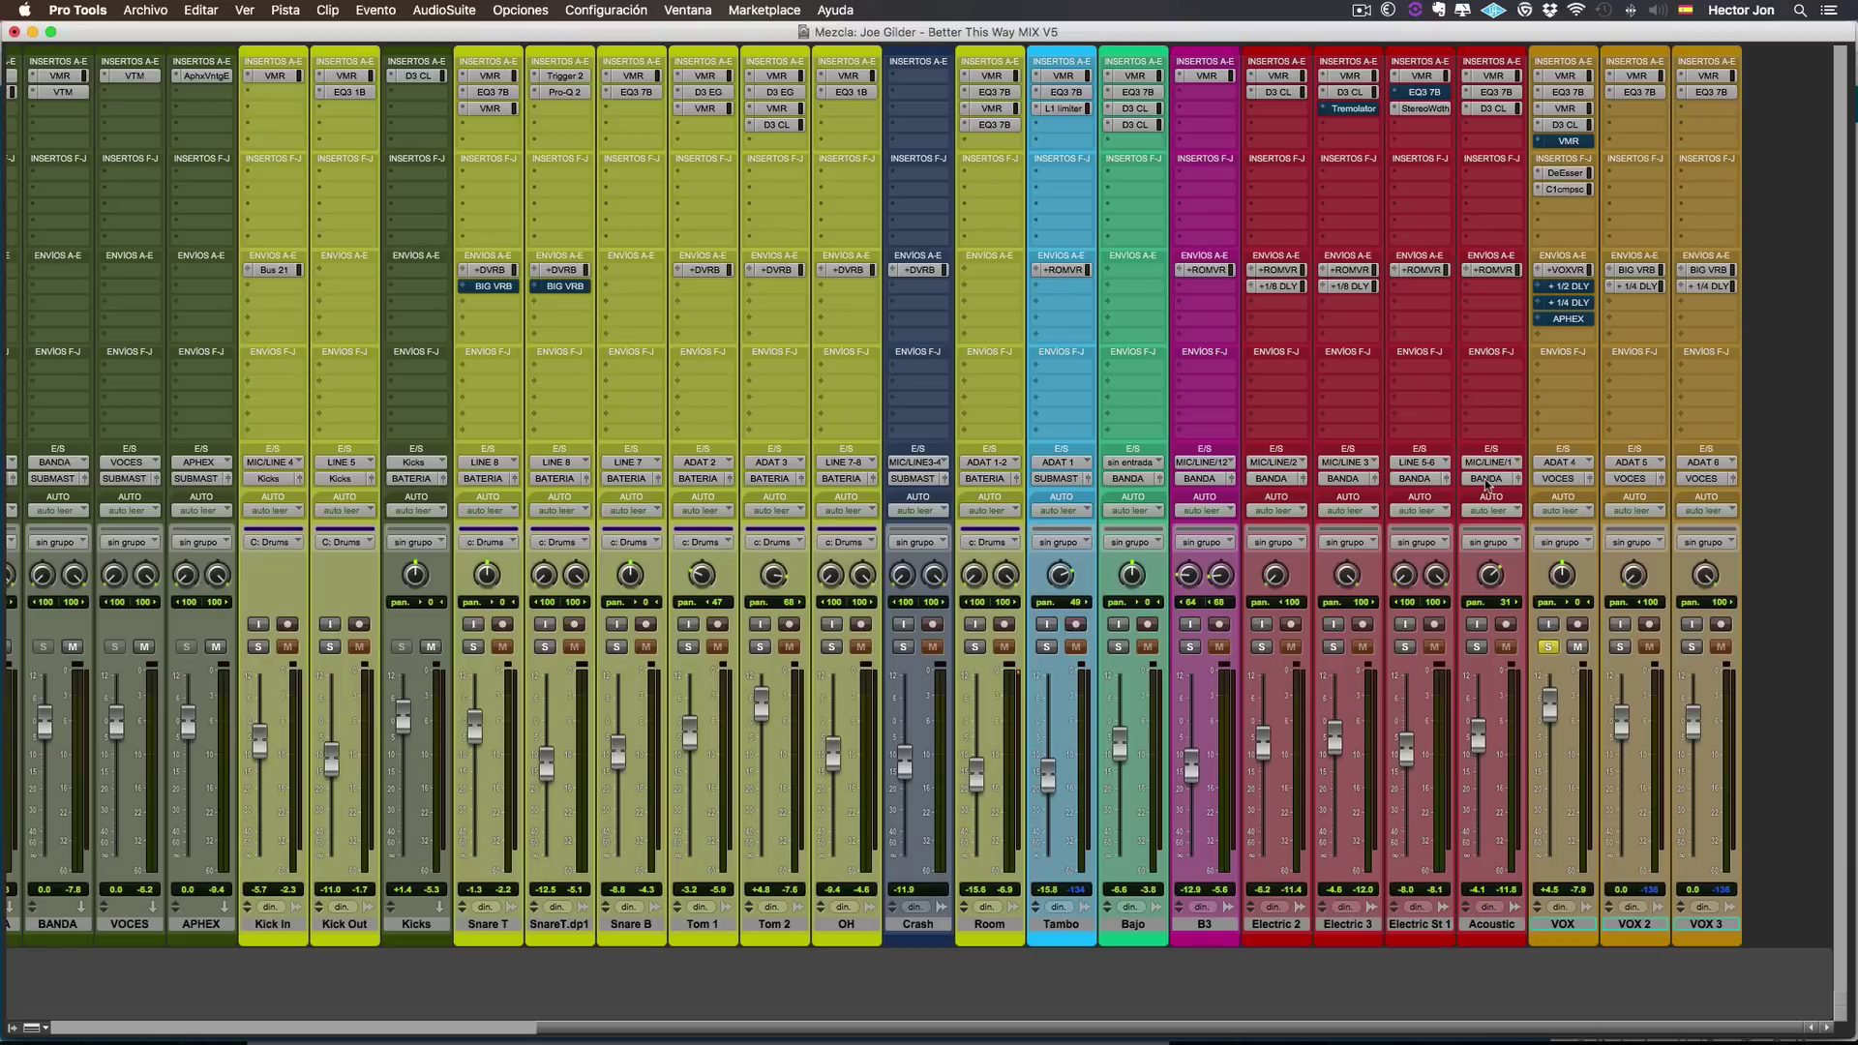
Unsolo the VOX track and play the full mix from 0:56 in the Edit window.
click(1550, 647)
key(super+equal)
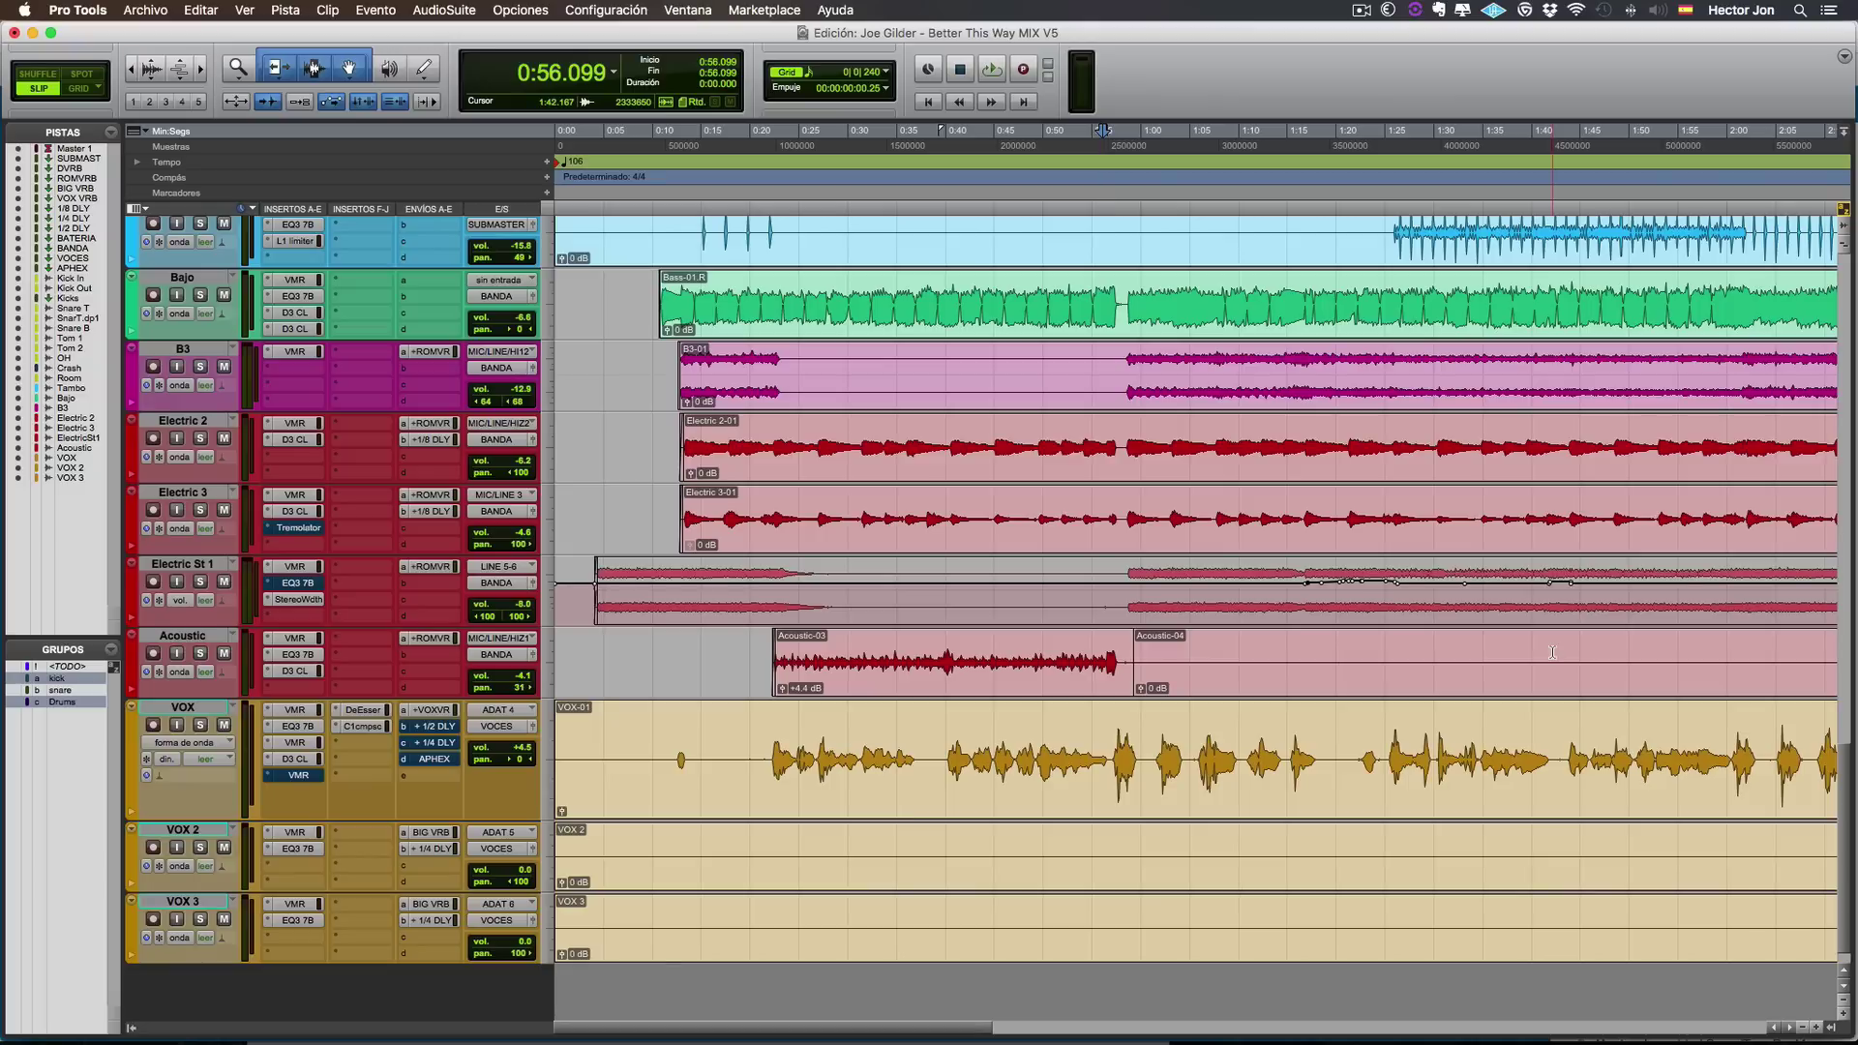
key(r)
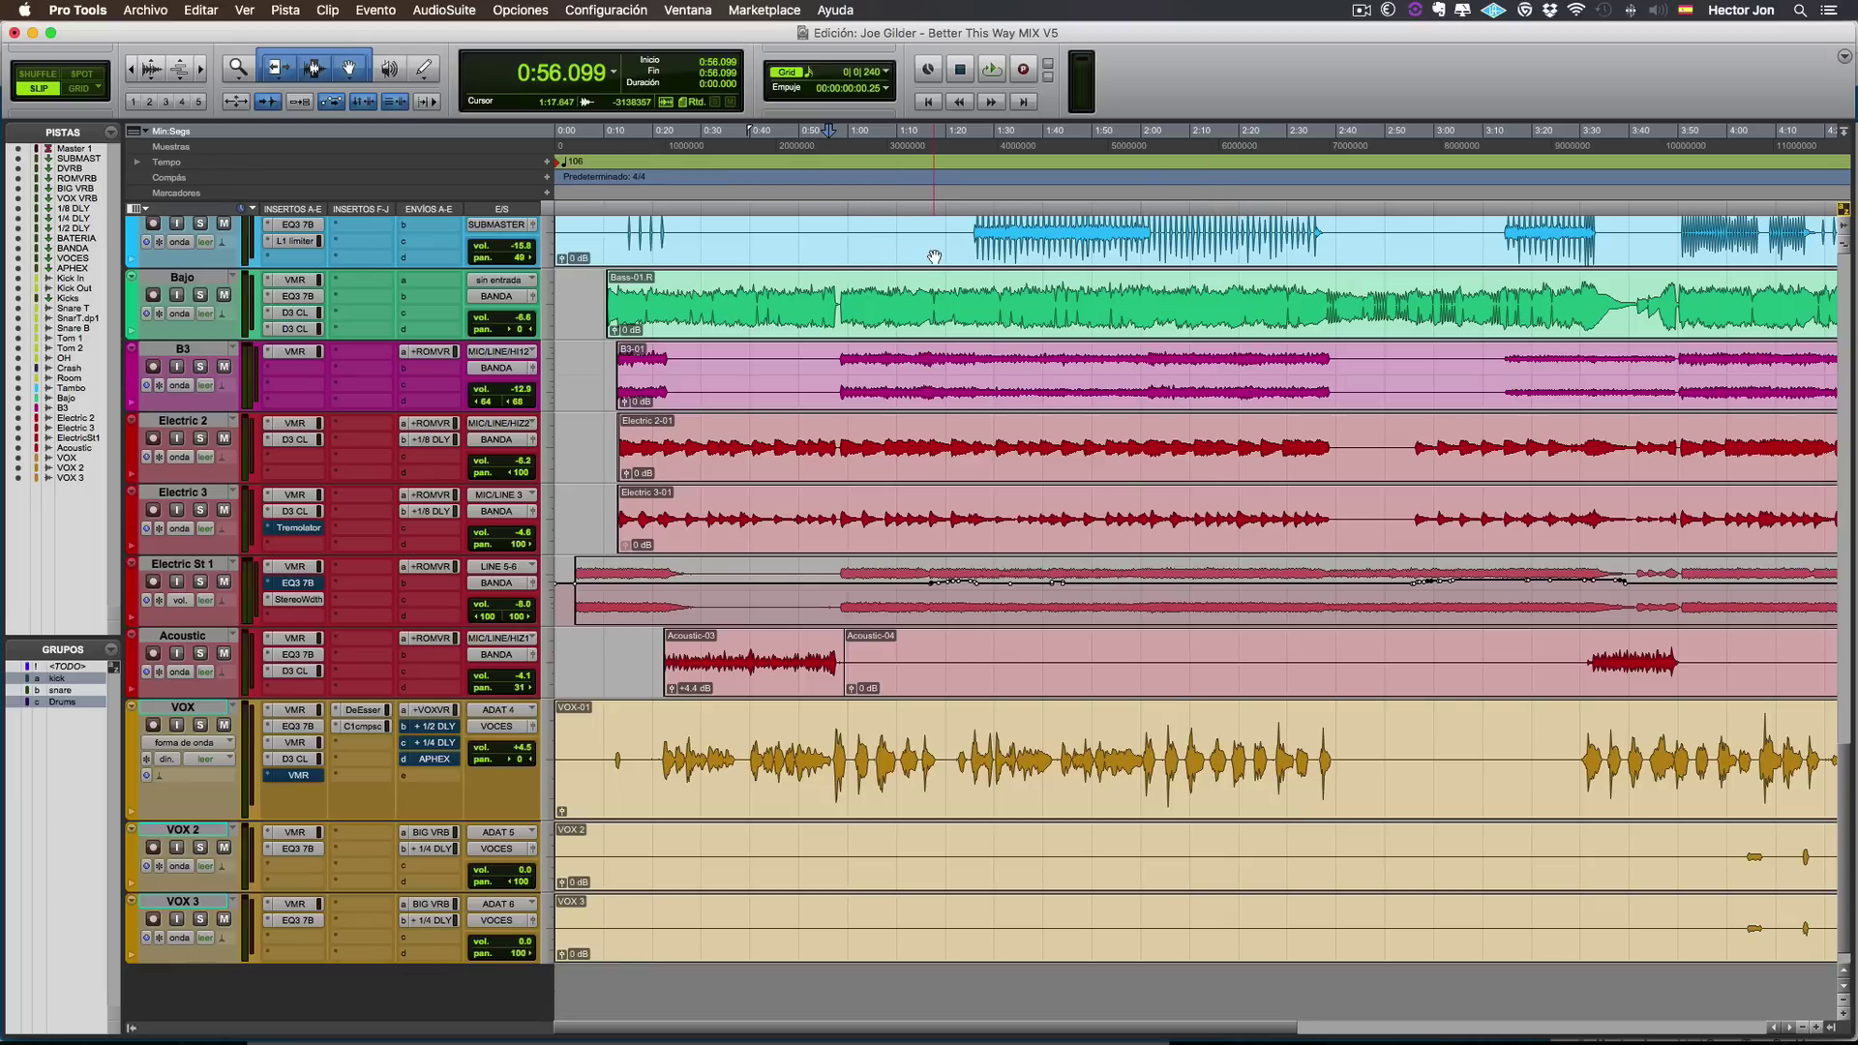
key(space)
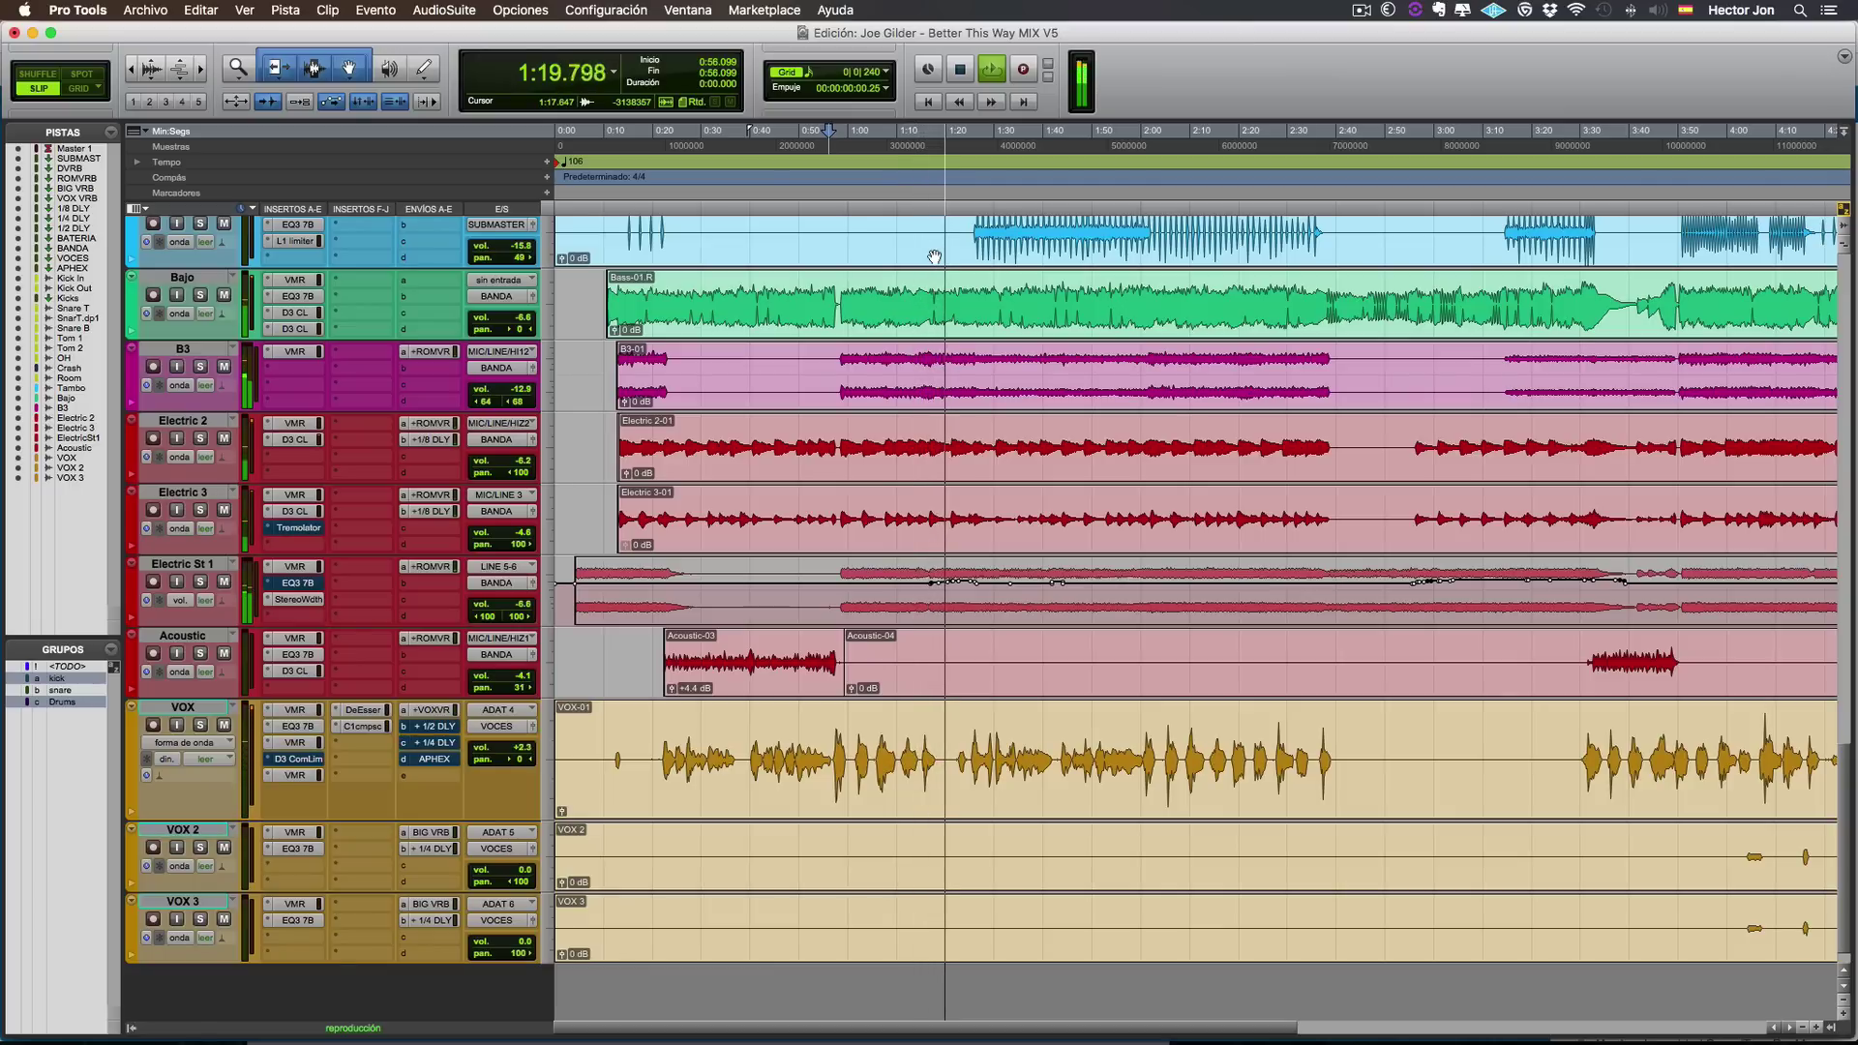
key(space)
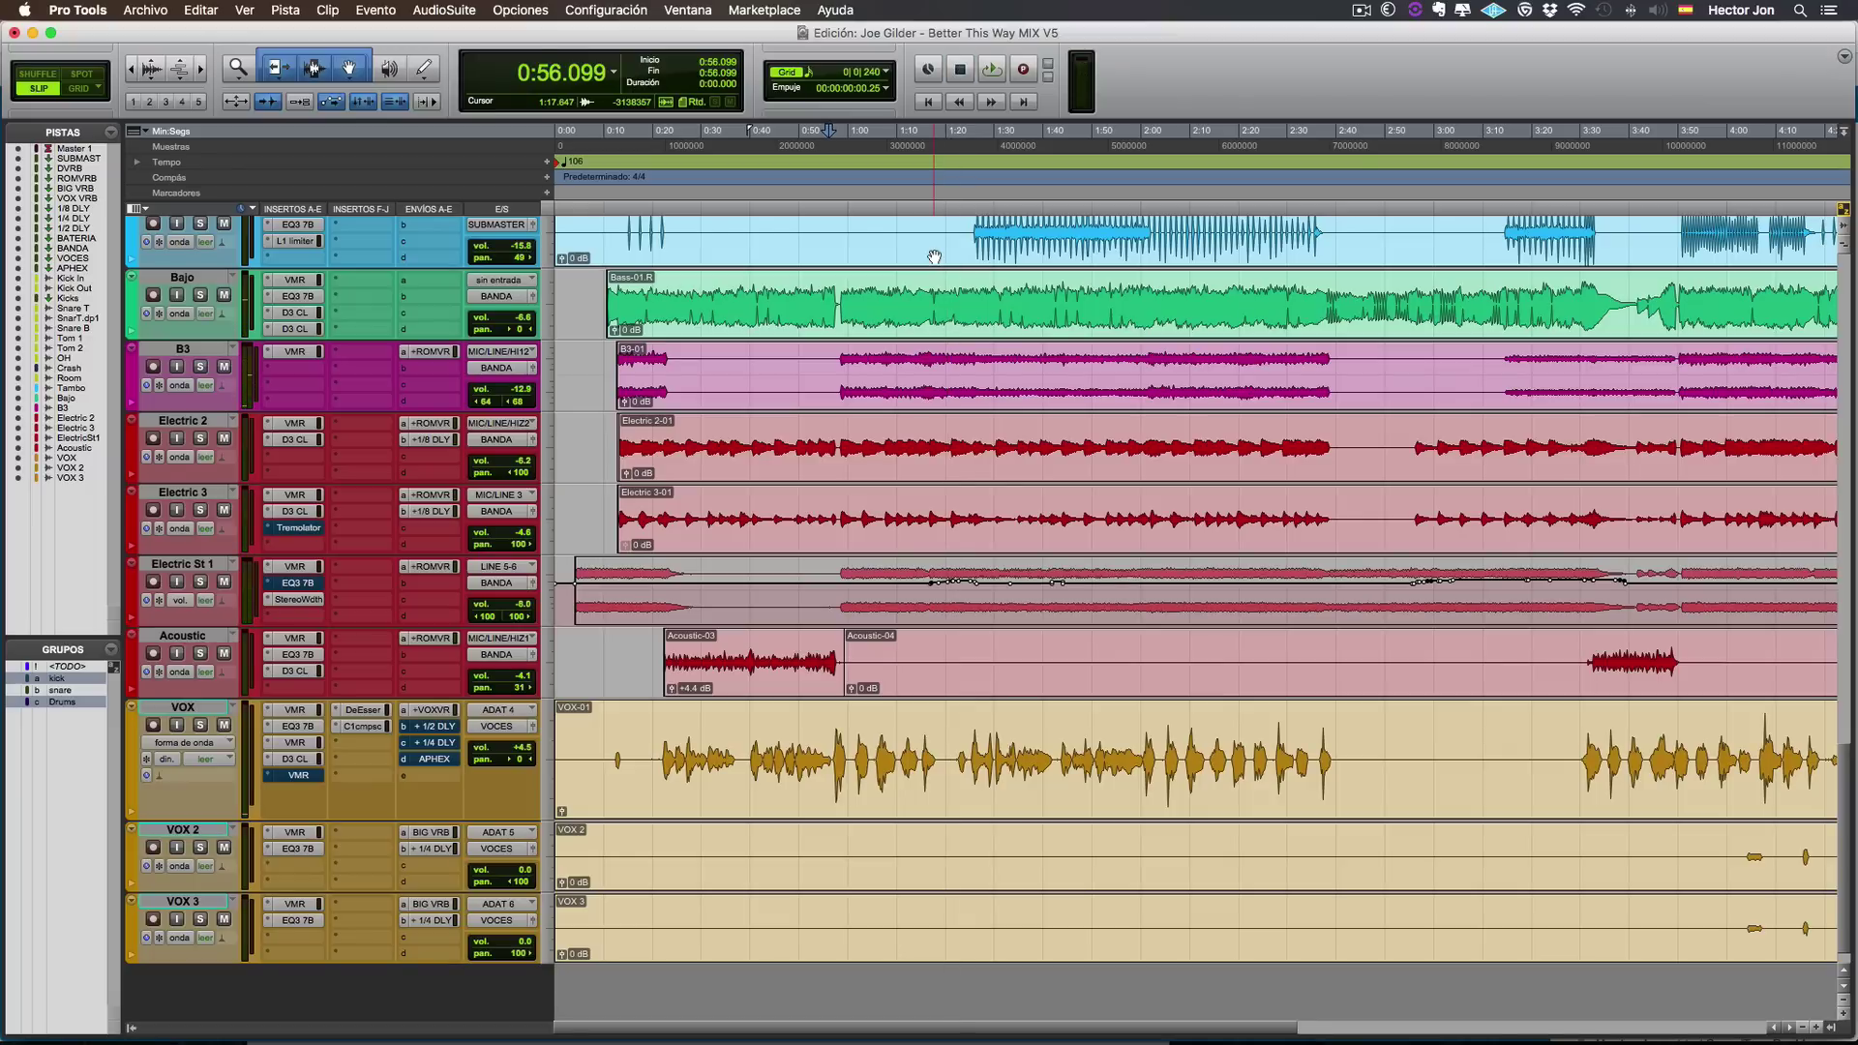
Examine the Aphex Vintage Exciter on the APHEX track in the Mix window, and solo the VOX track.
key(super+equal)
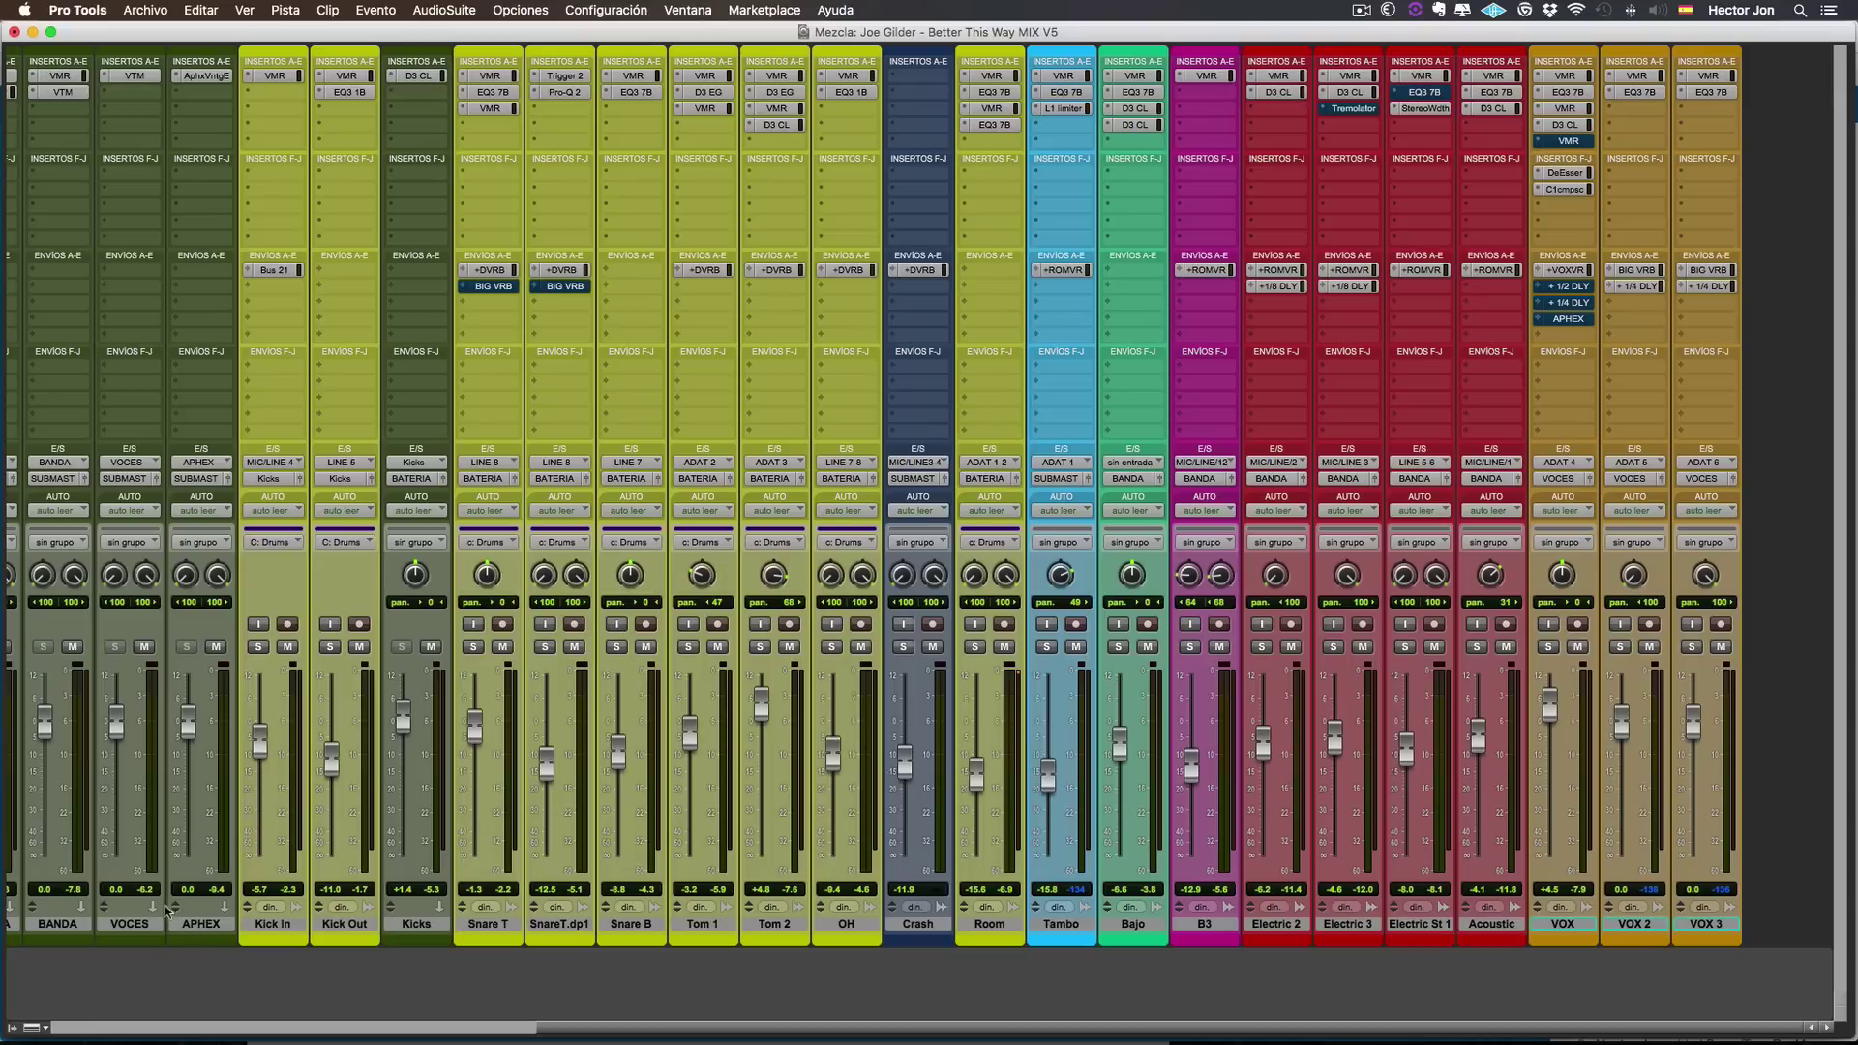
click(207, 77)
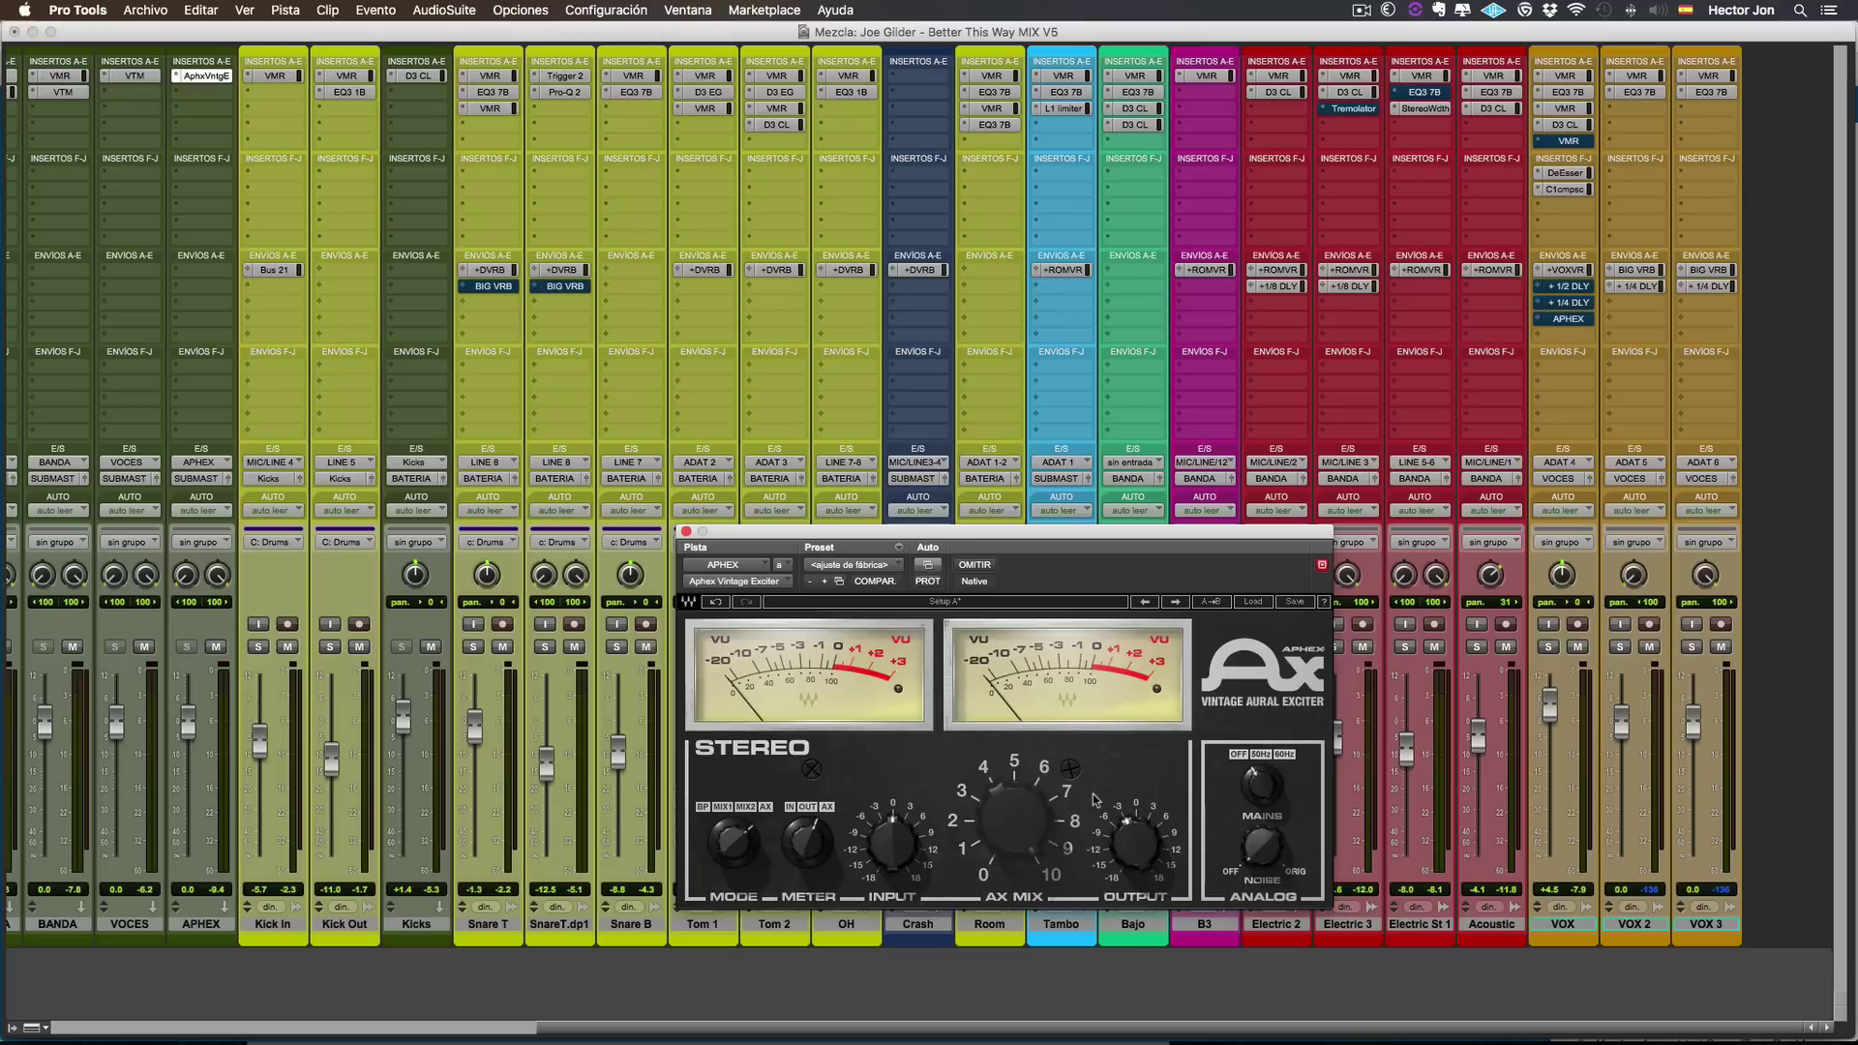
drag(961, 531, 895, 333)
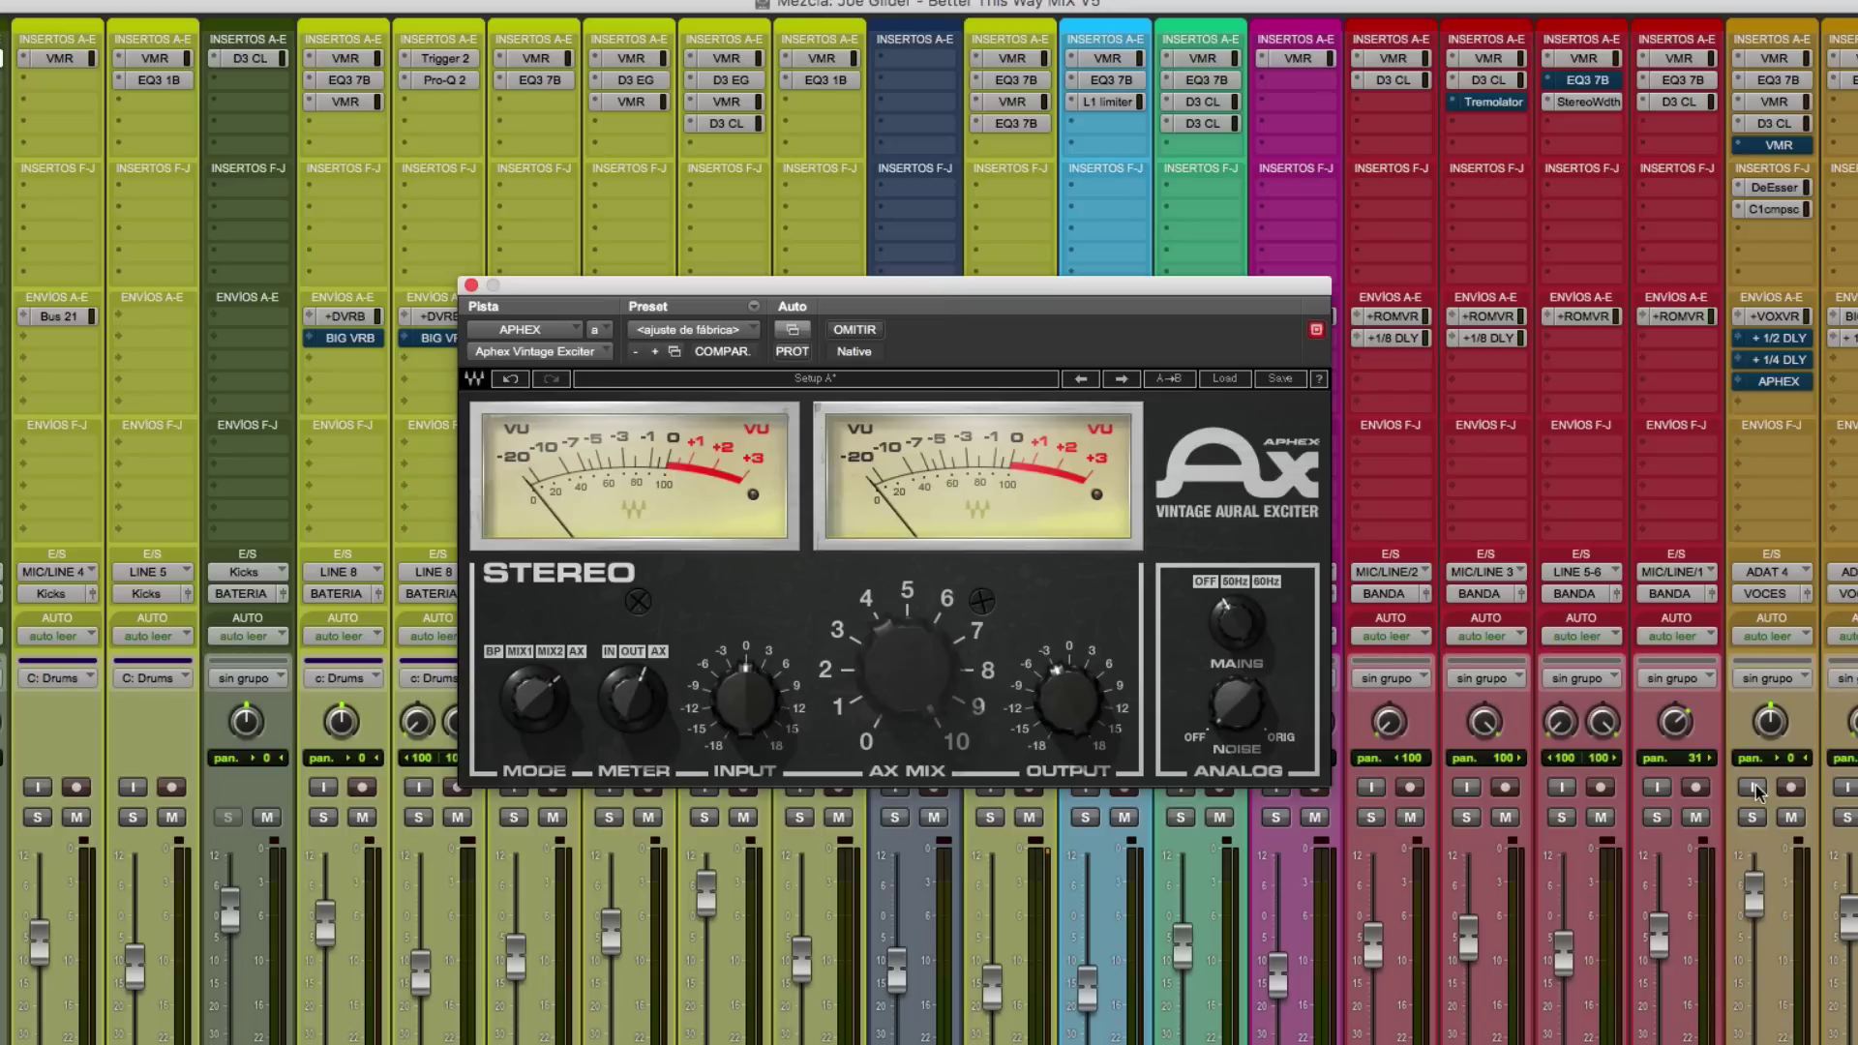
click(1752, 818)
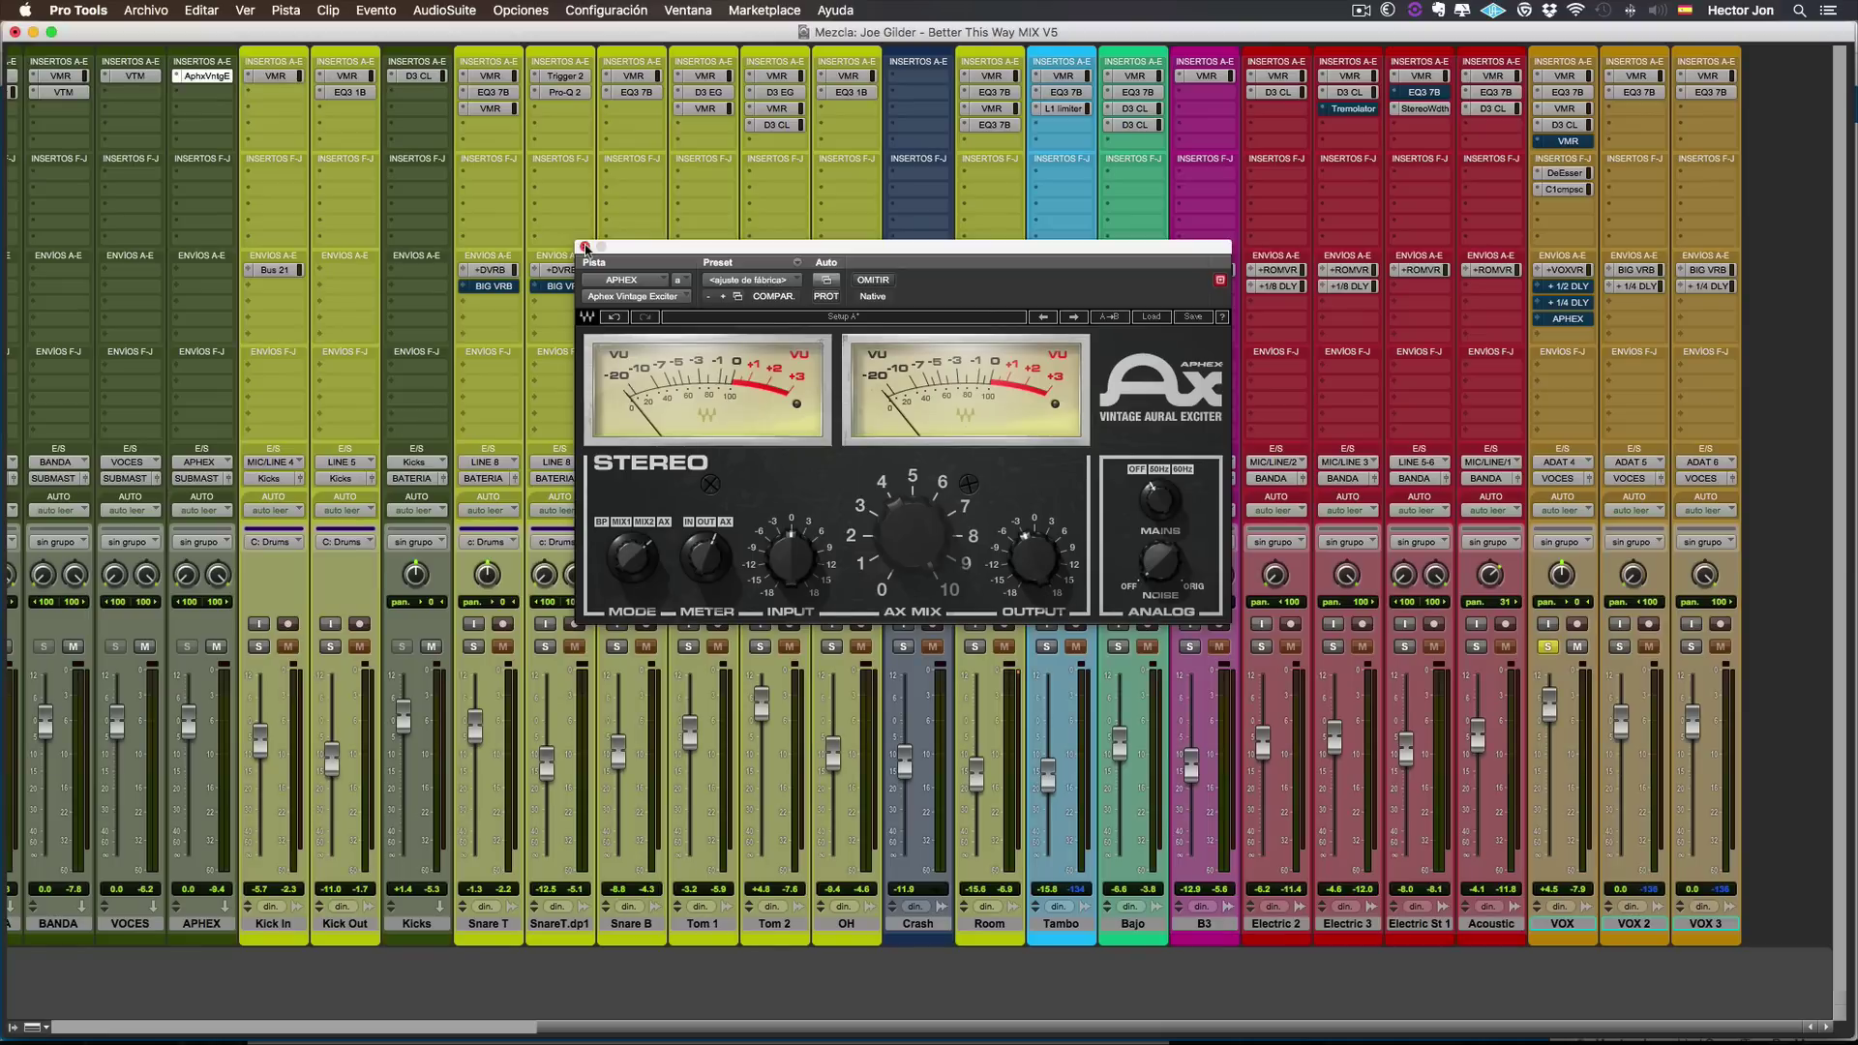
click(585, 248)
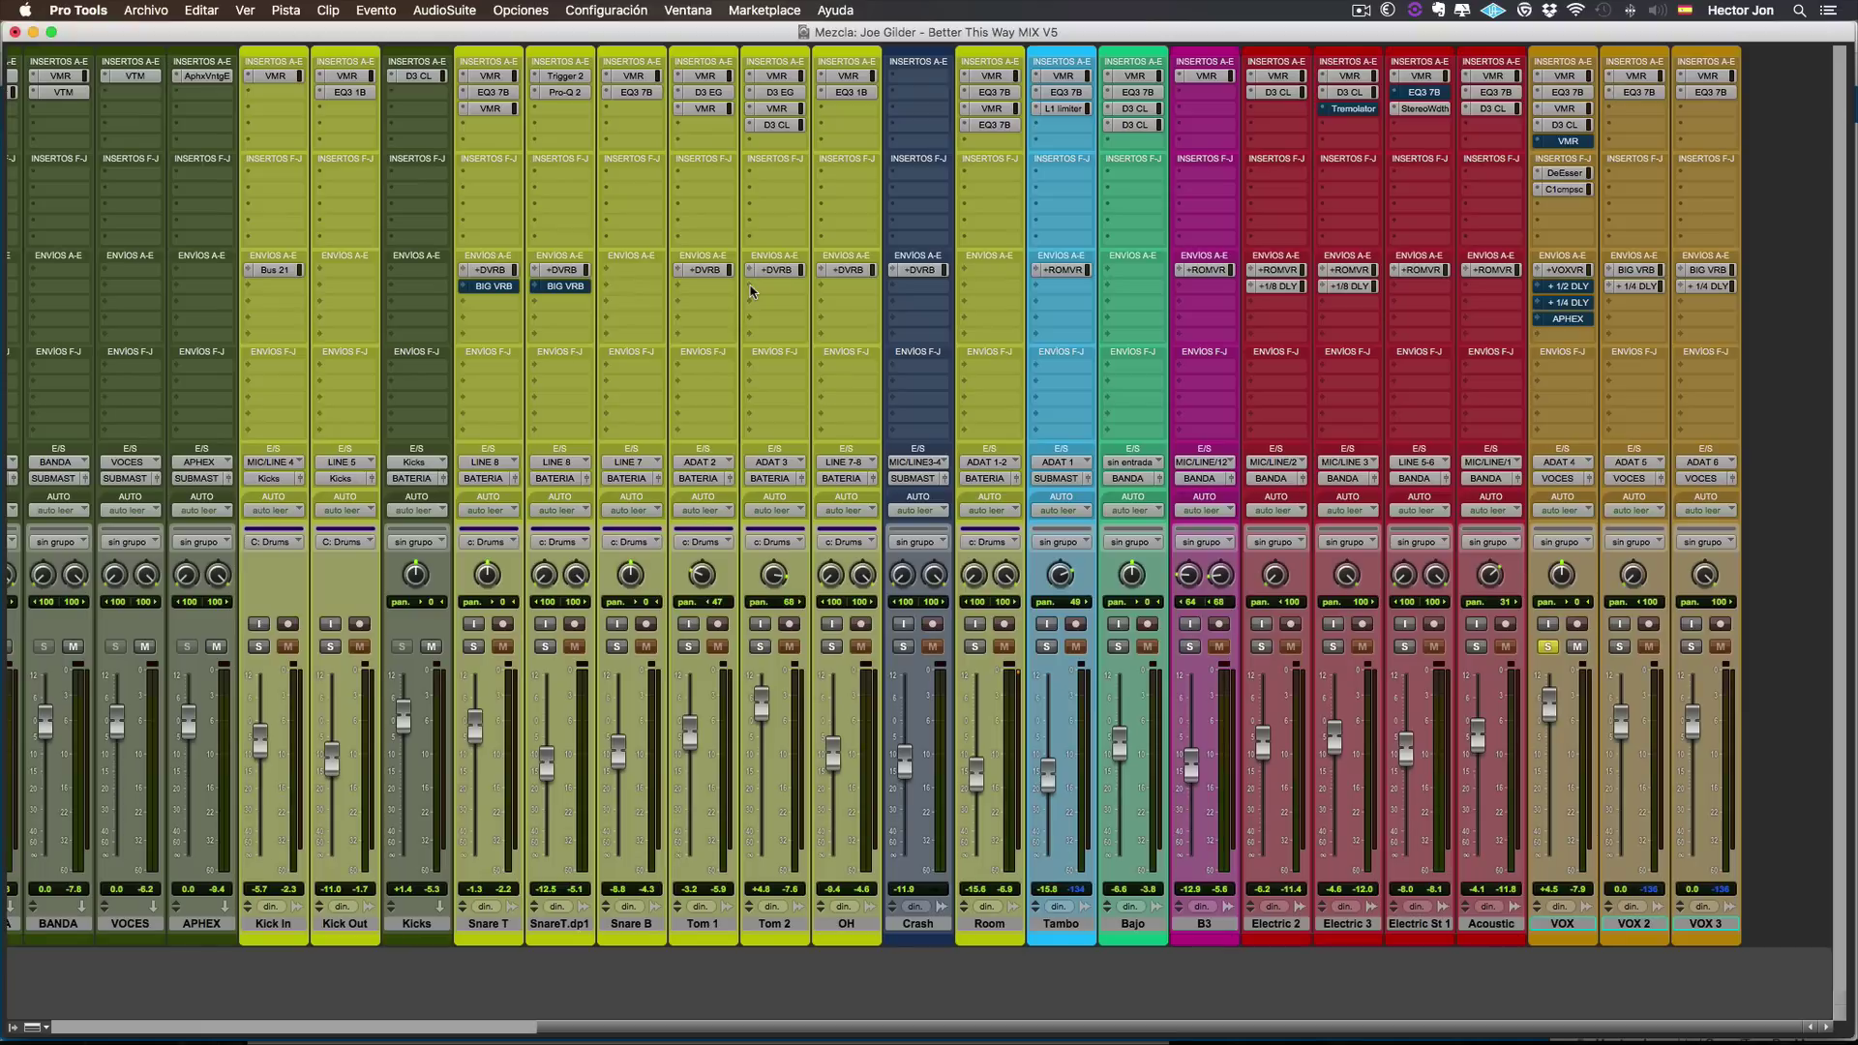
Unsolo VOX and review the controls of the APHEX track's Vintage Exciter once more.
click(1549, 648)
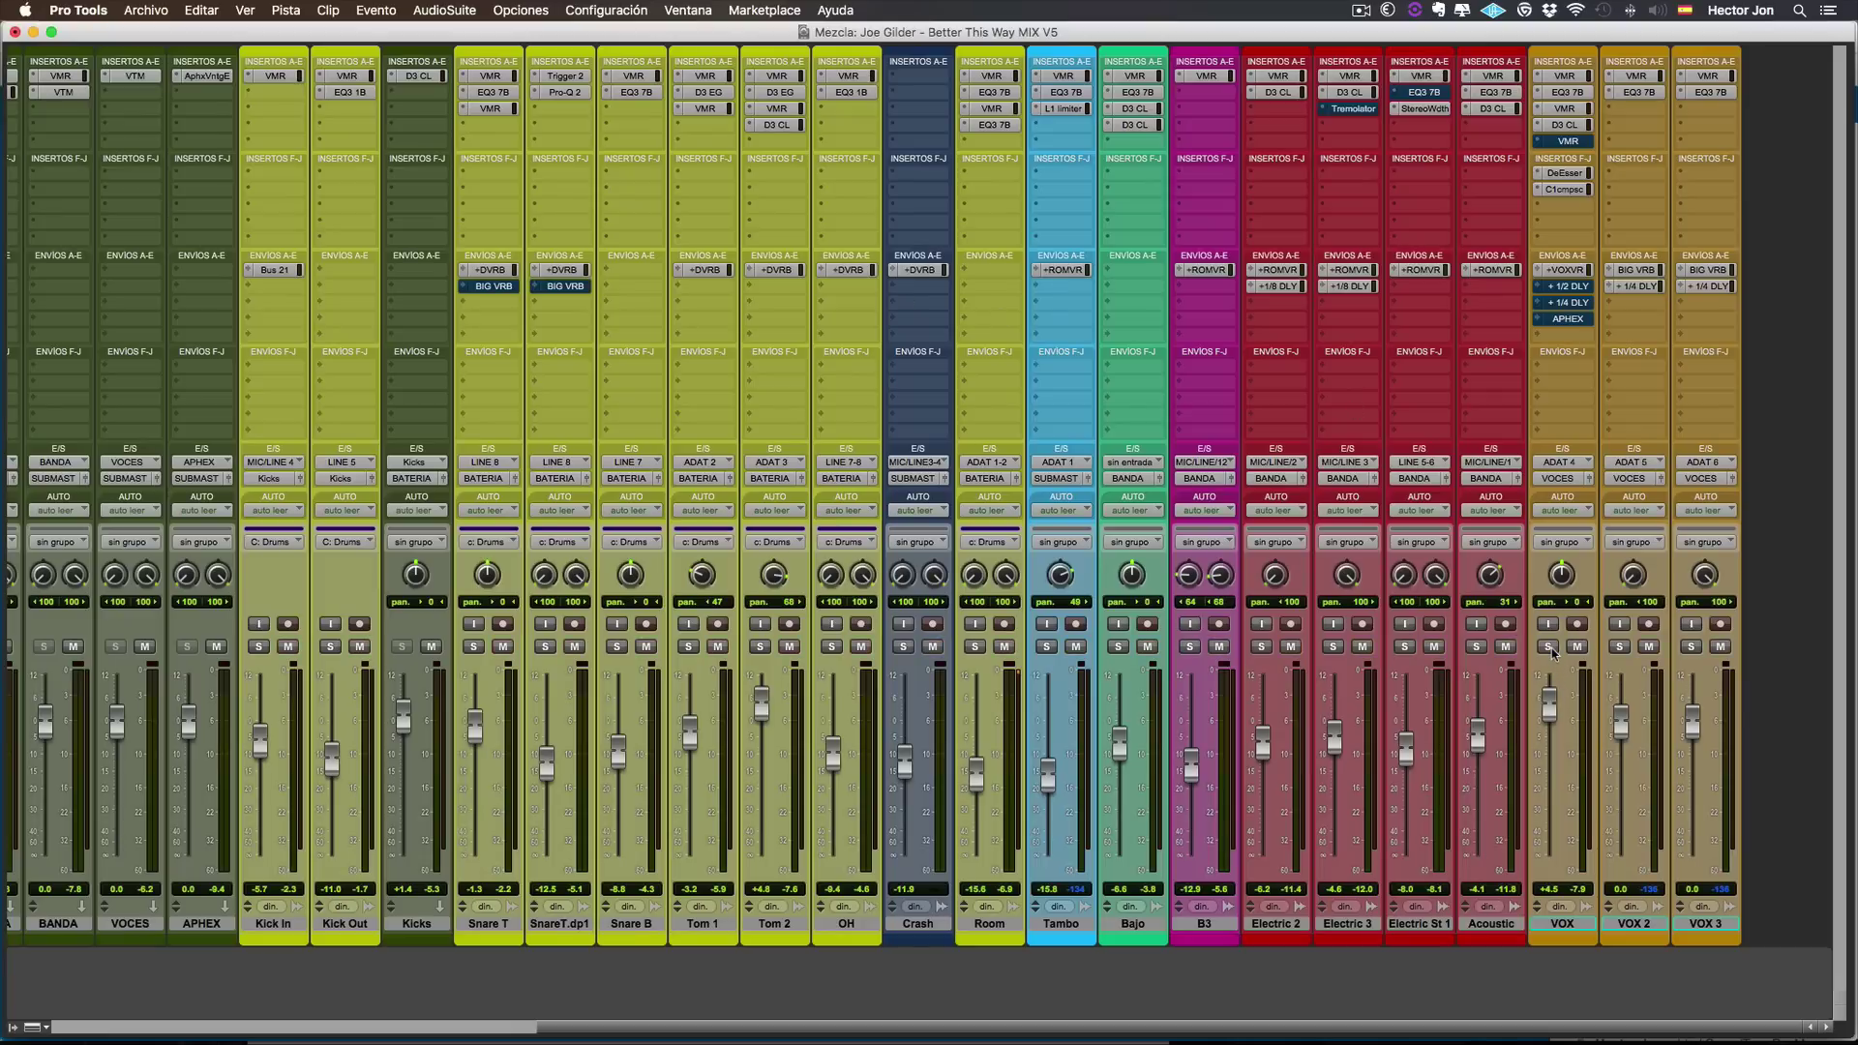
key(space)
click(203, 75)
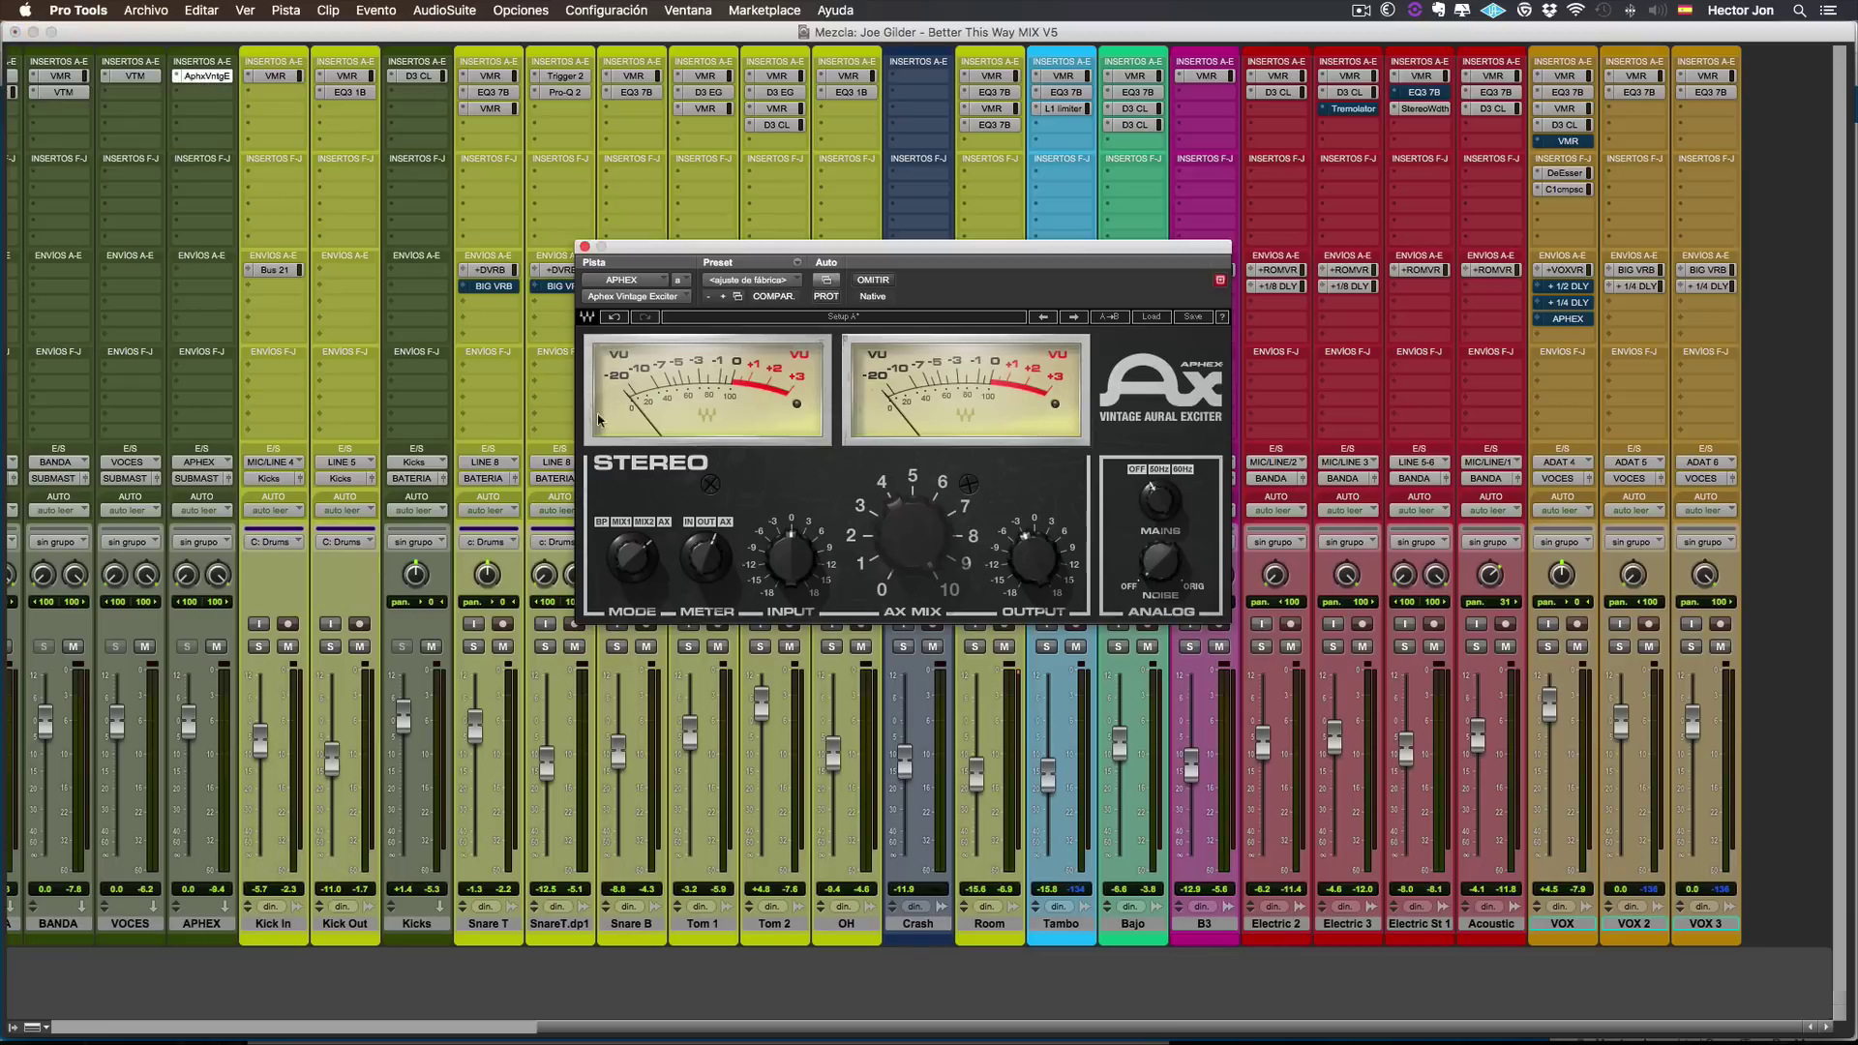
drag(924, 253, 929, 249)
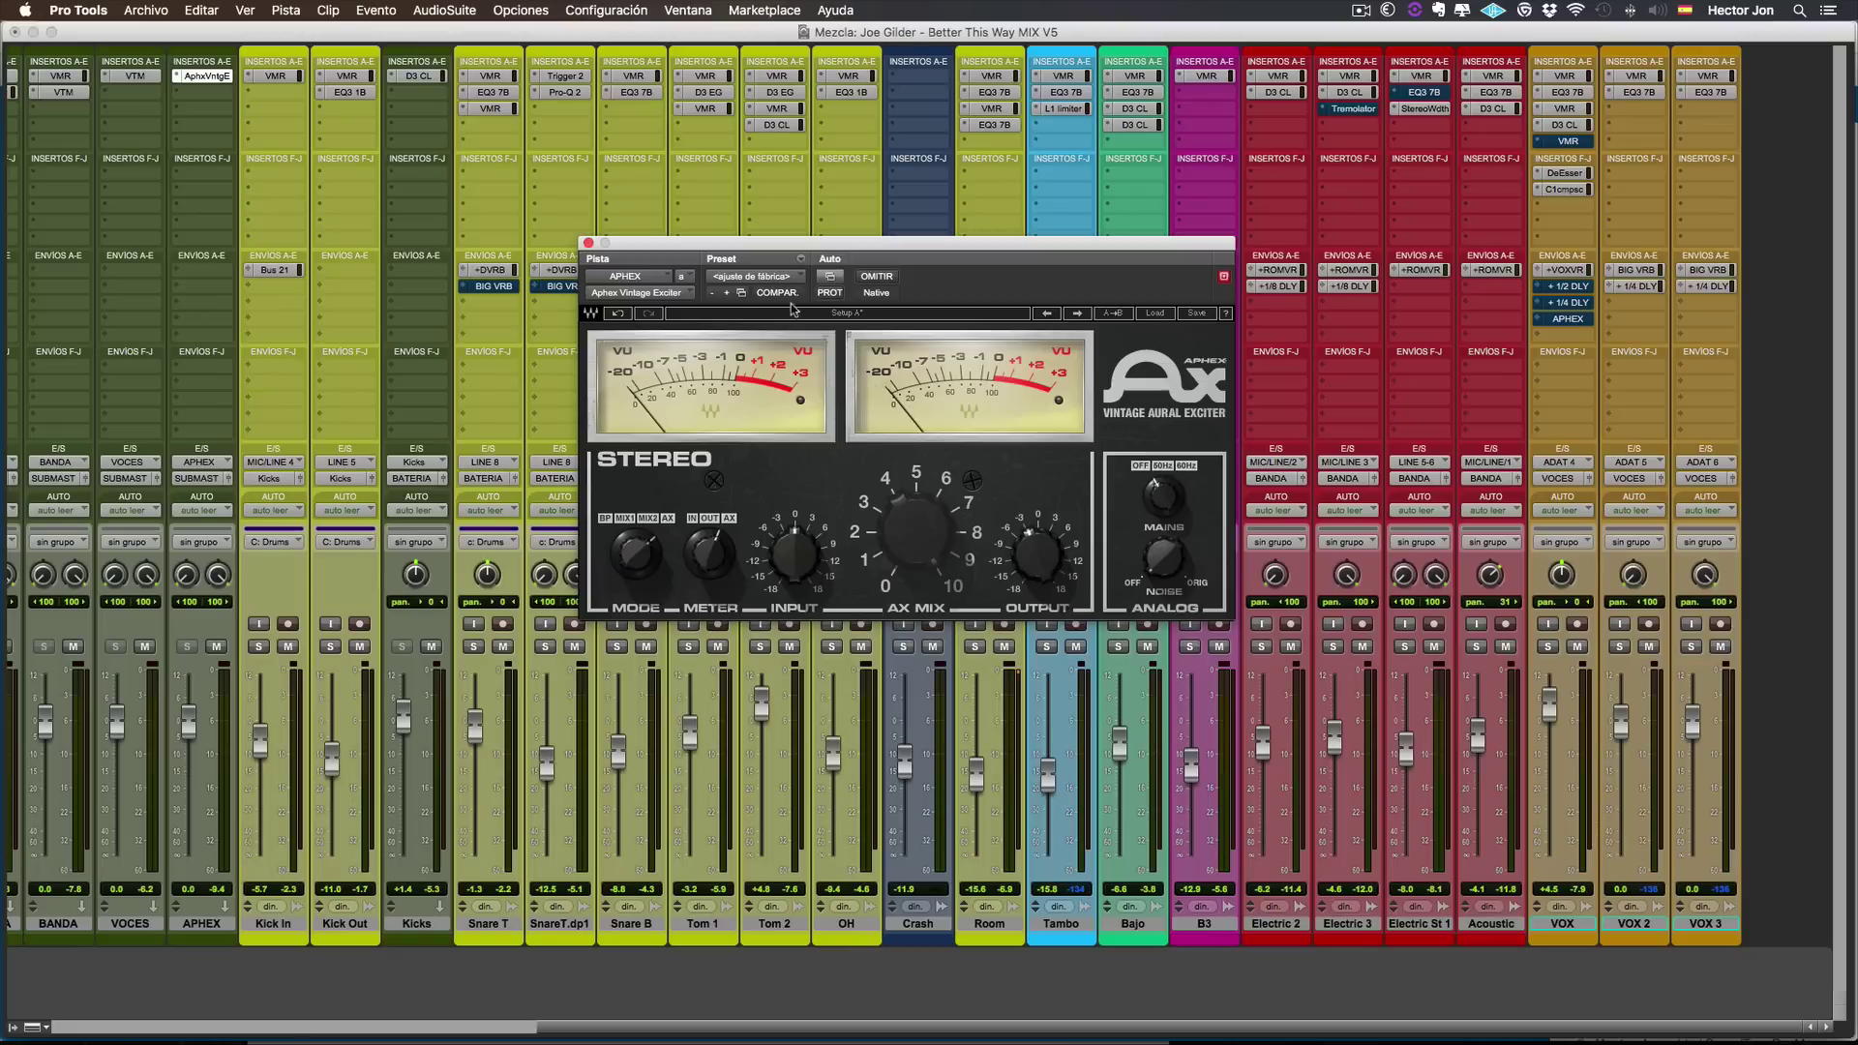
mouse_move(1165, 565)
click(587, 243)
Solo VOX and try different levels on its APHEX send during playback, settling at -18.2 dB.
click(1547, 646)
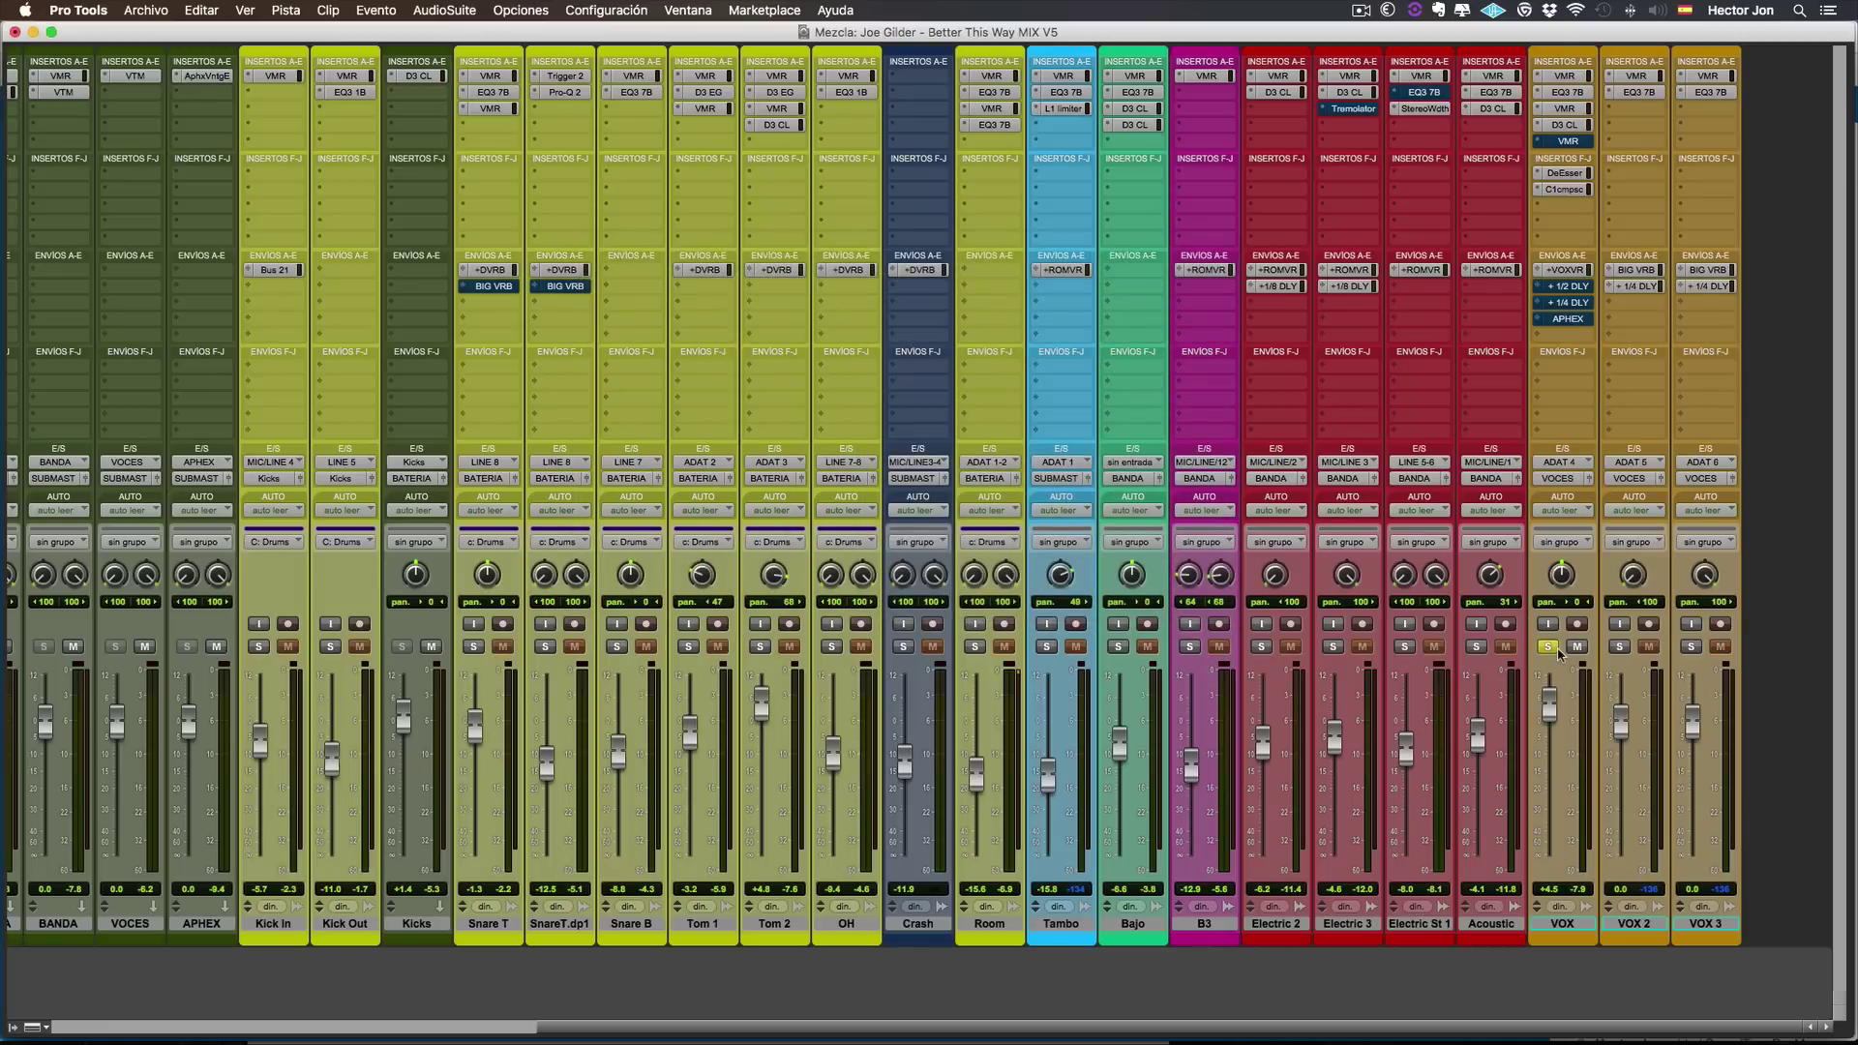
click(1570, 318)
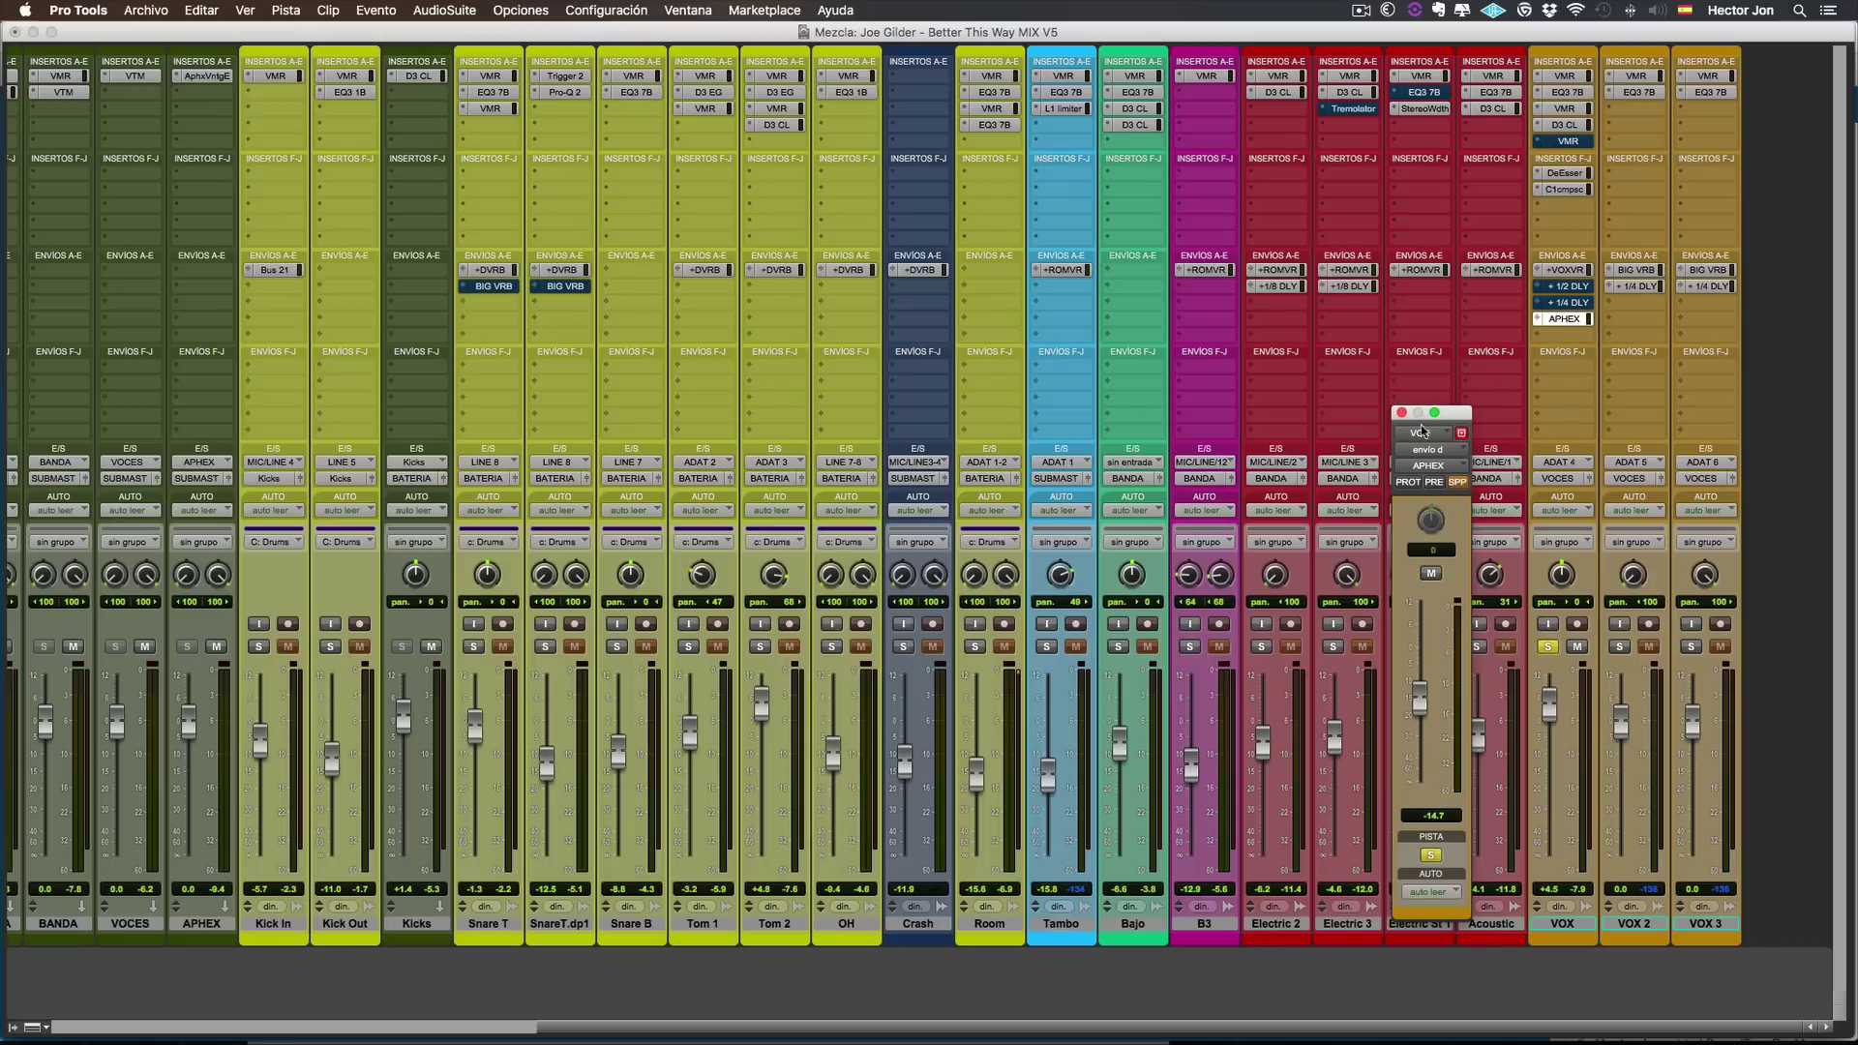
drag(1418, 688, 1440, 925)
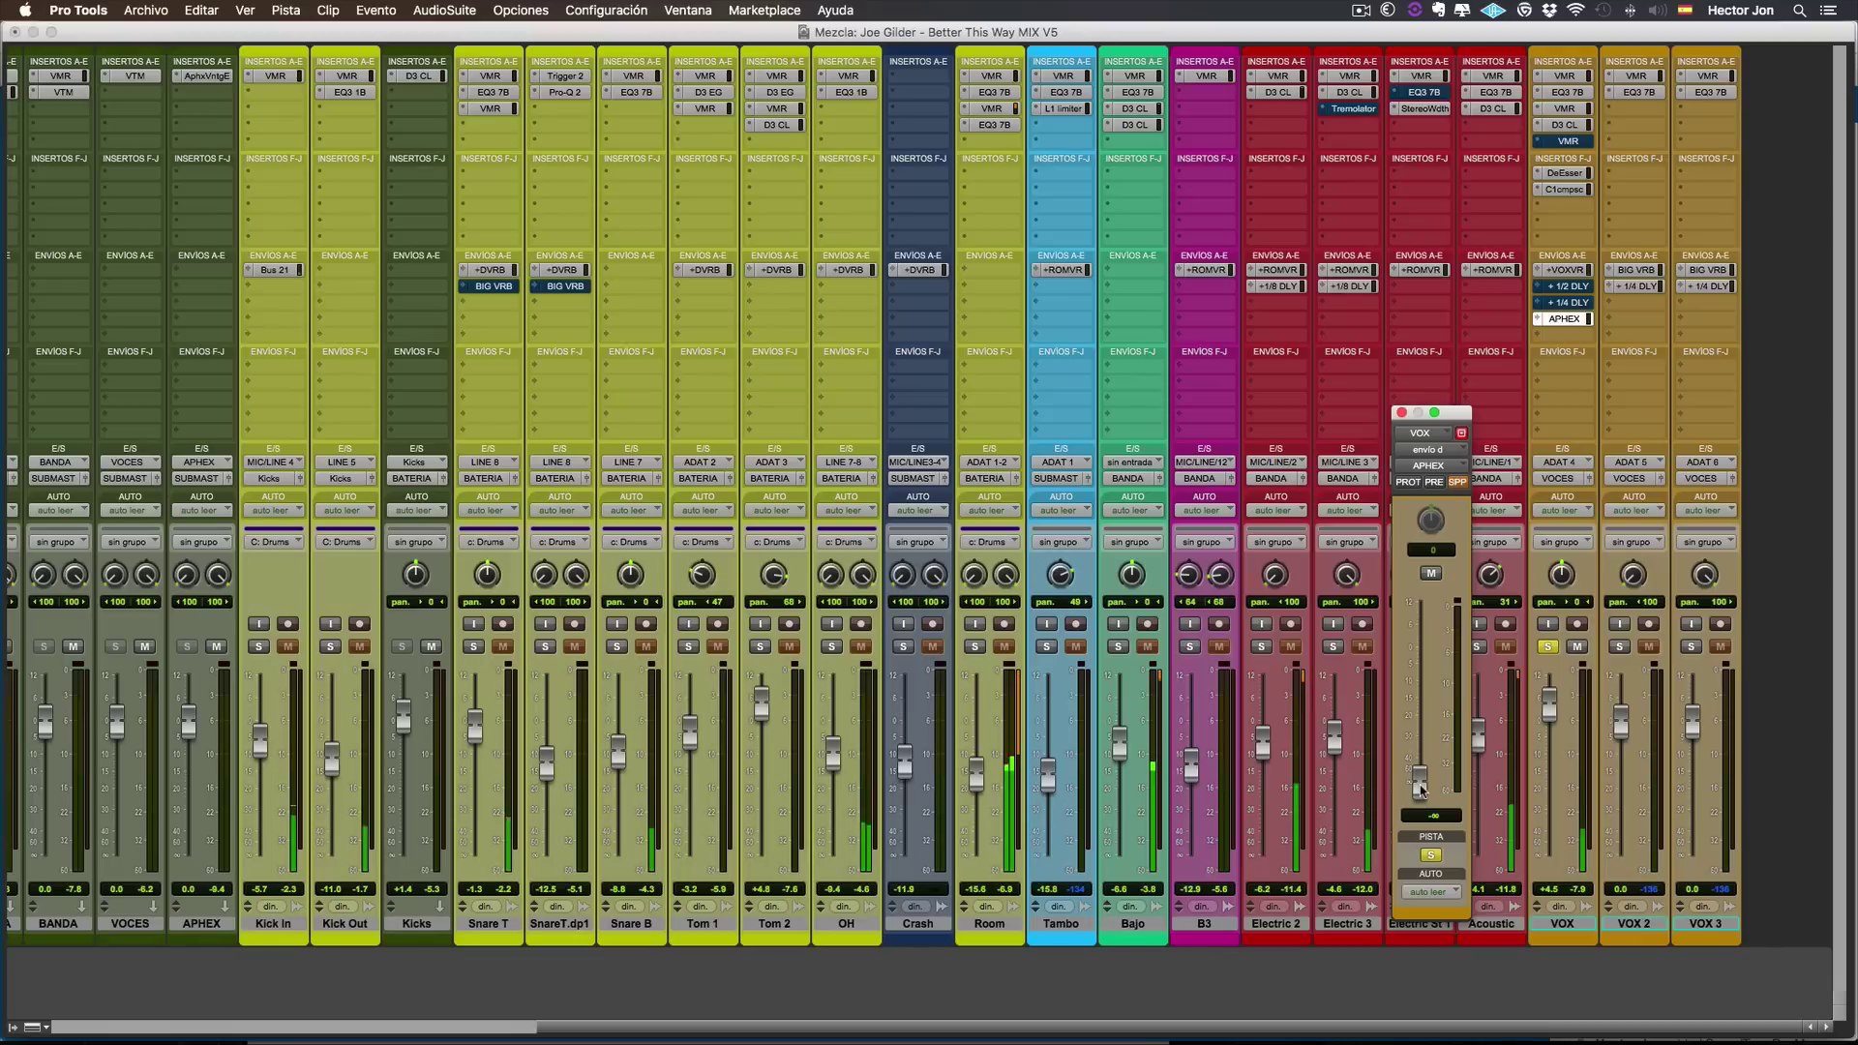
drag(1420, 788, 1425, 707)
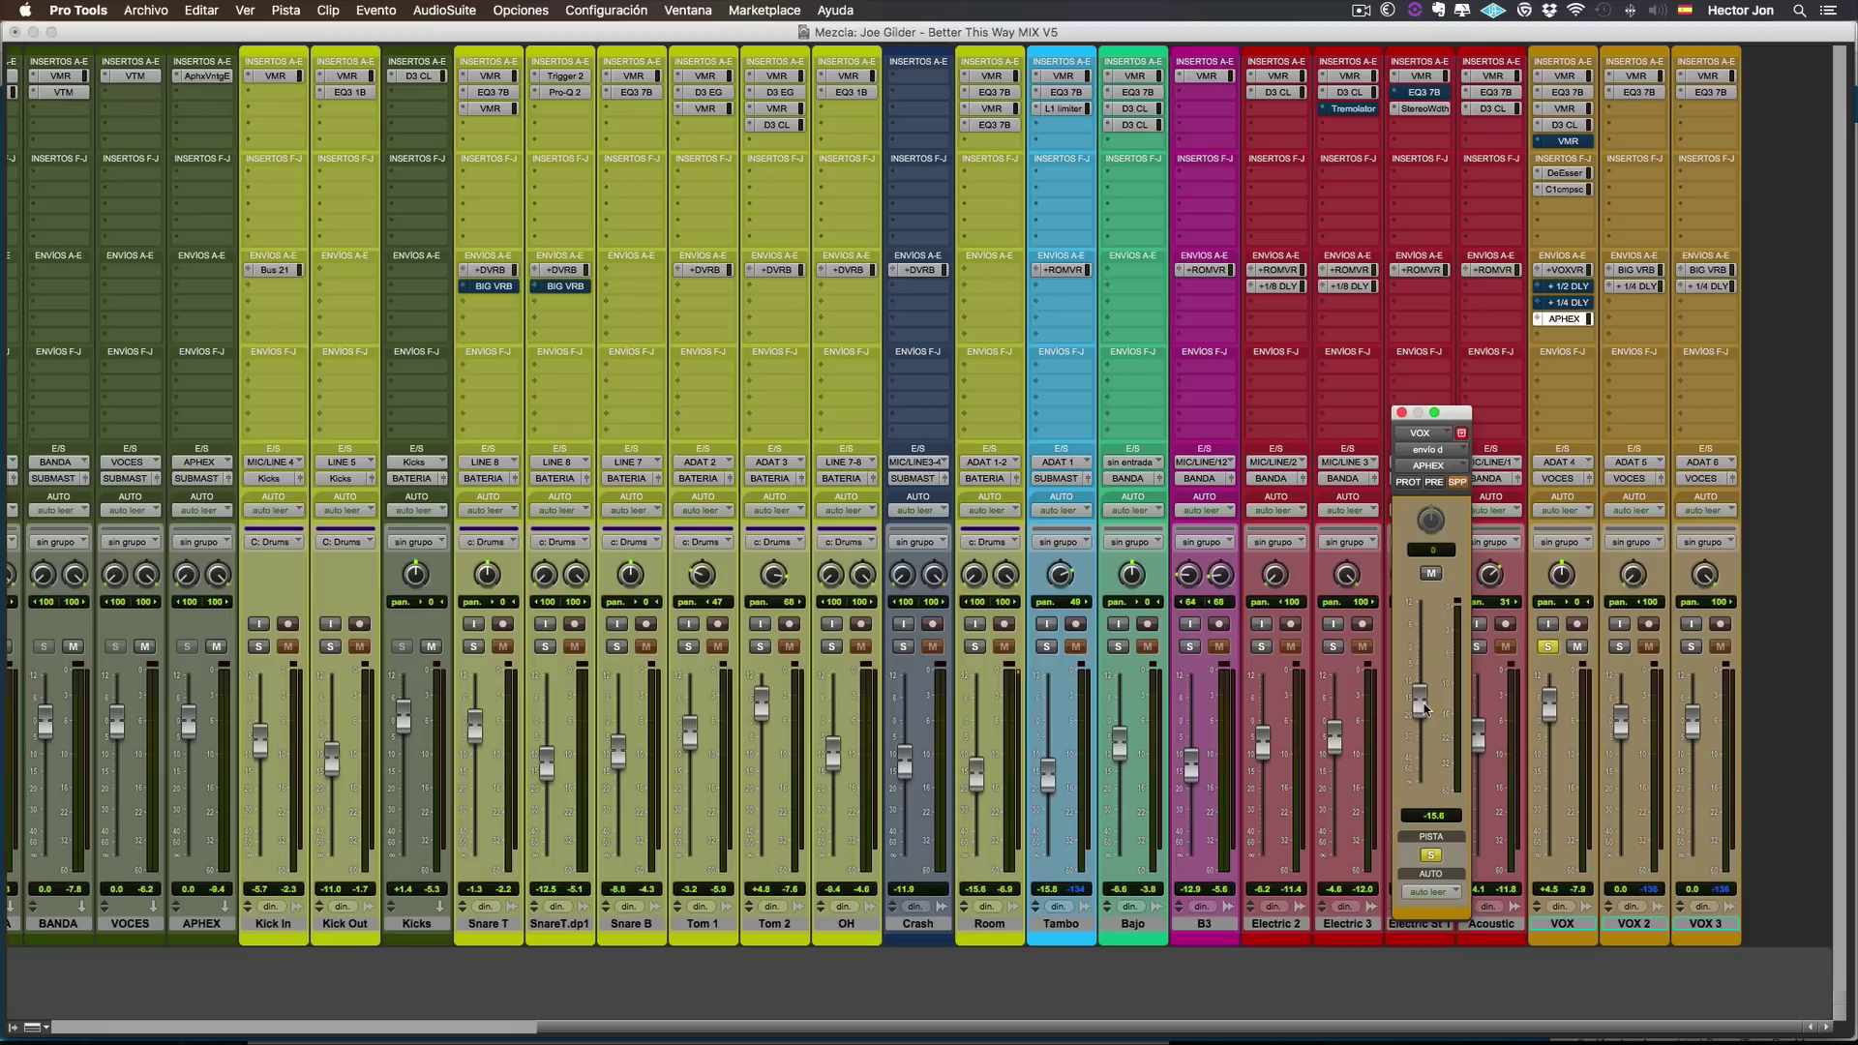
drag(1424, 709, 1424, 650)
drag(1420, 661, 1407, 815)
drag(1421, 787, 1422, 724)
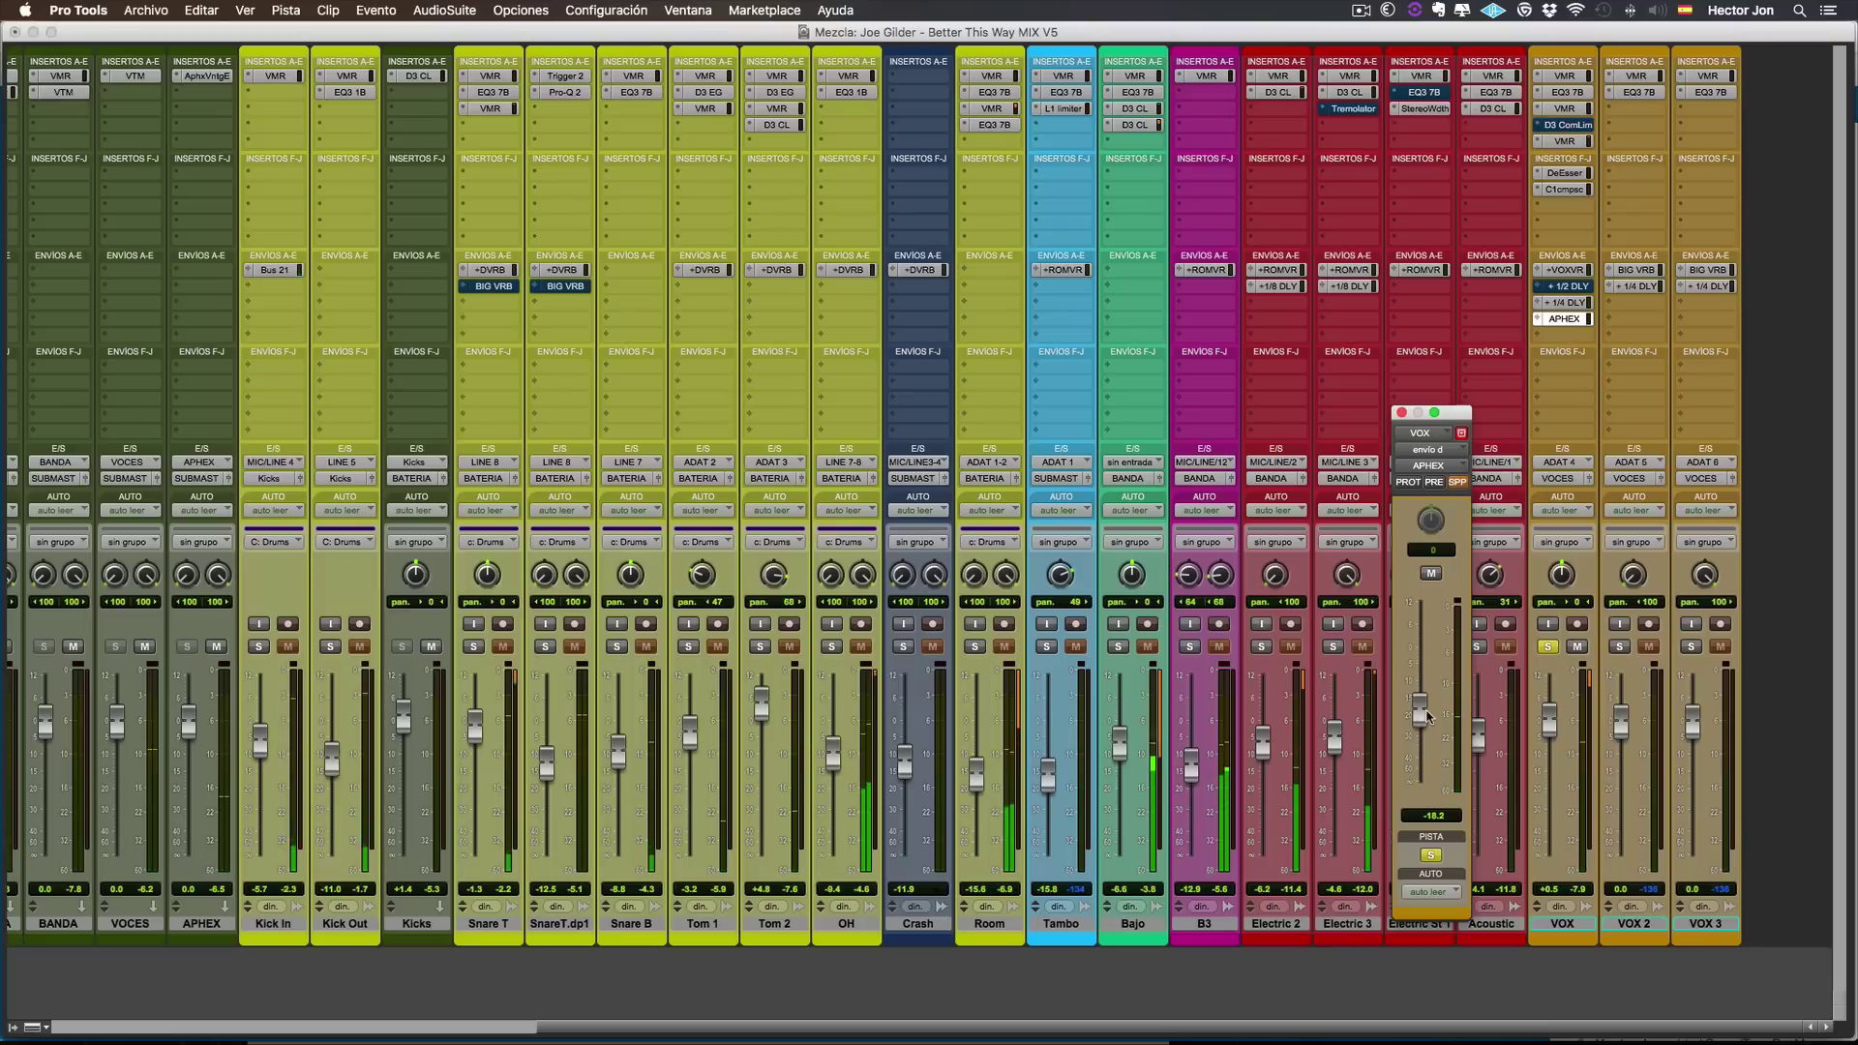
Compare the vocal with the APHEX send muted and unmuted, and close the send window.
click(1431, 576)
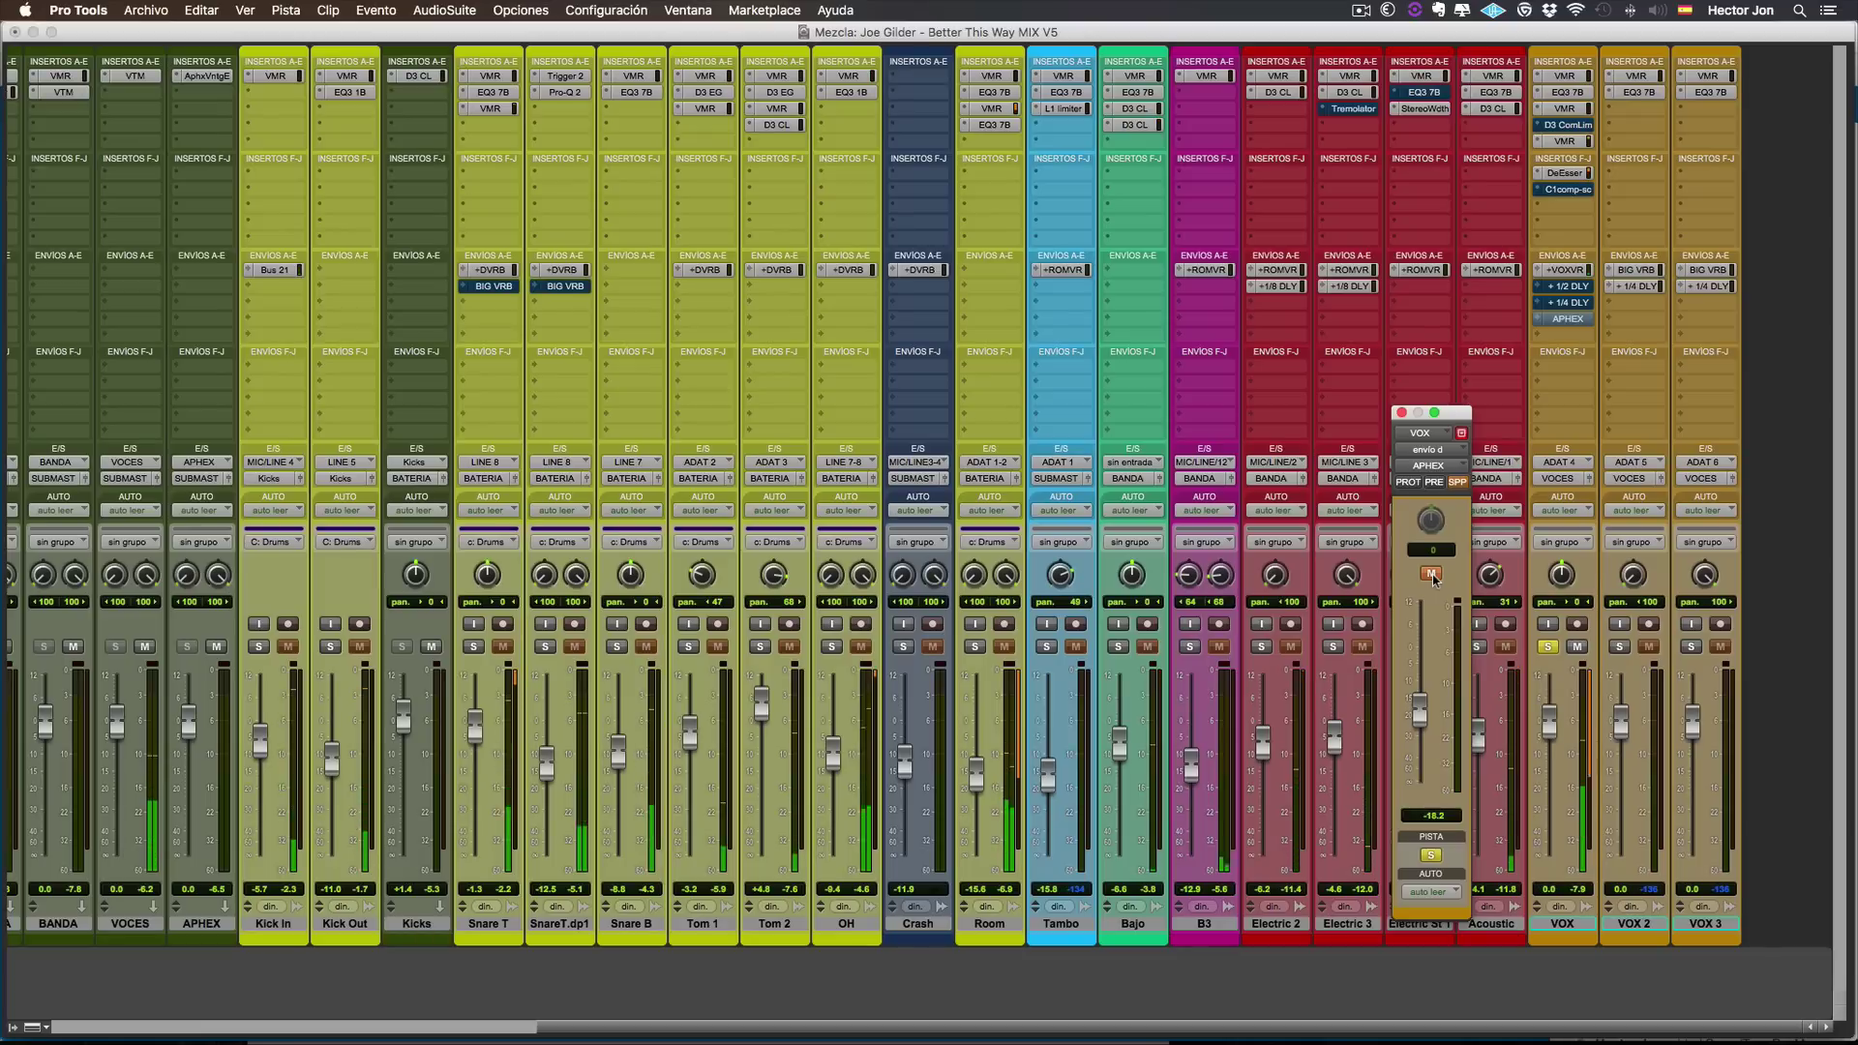
click(1432, 575)
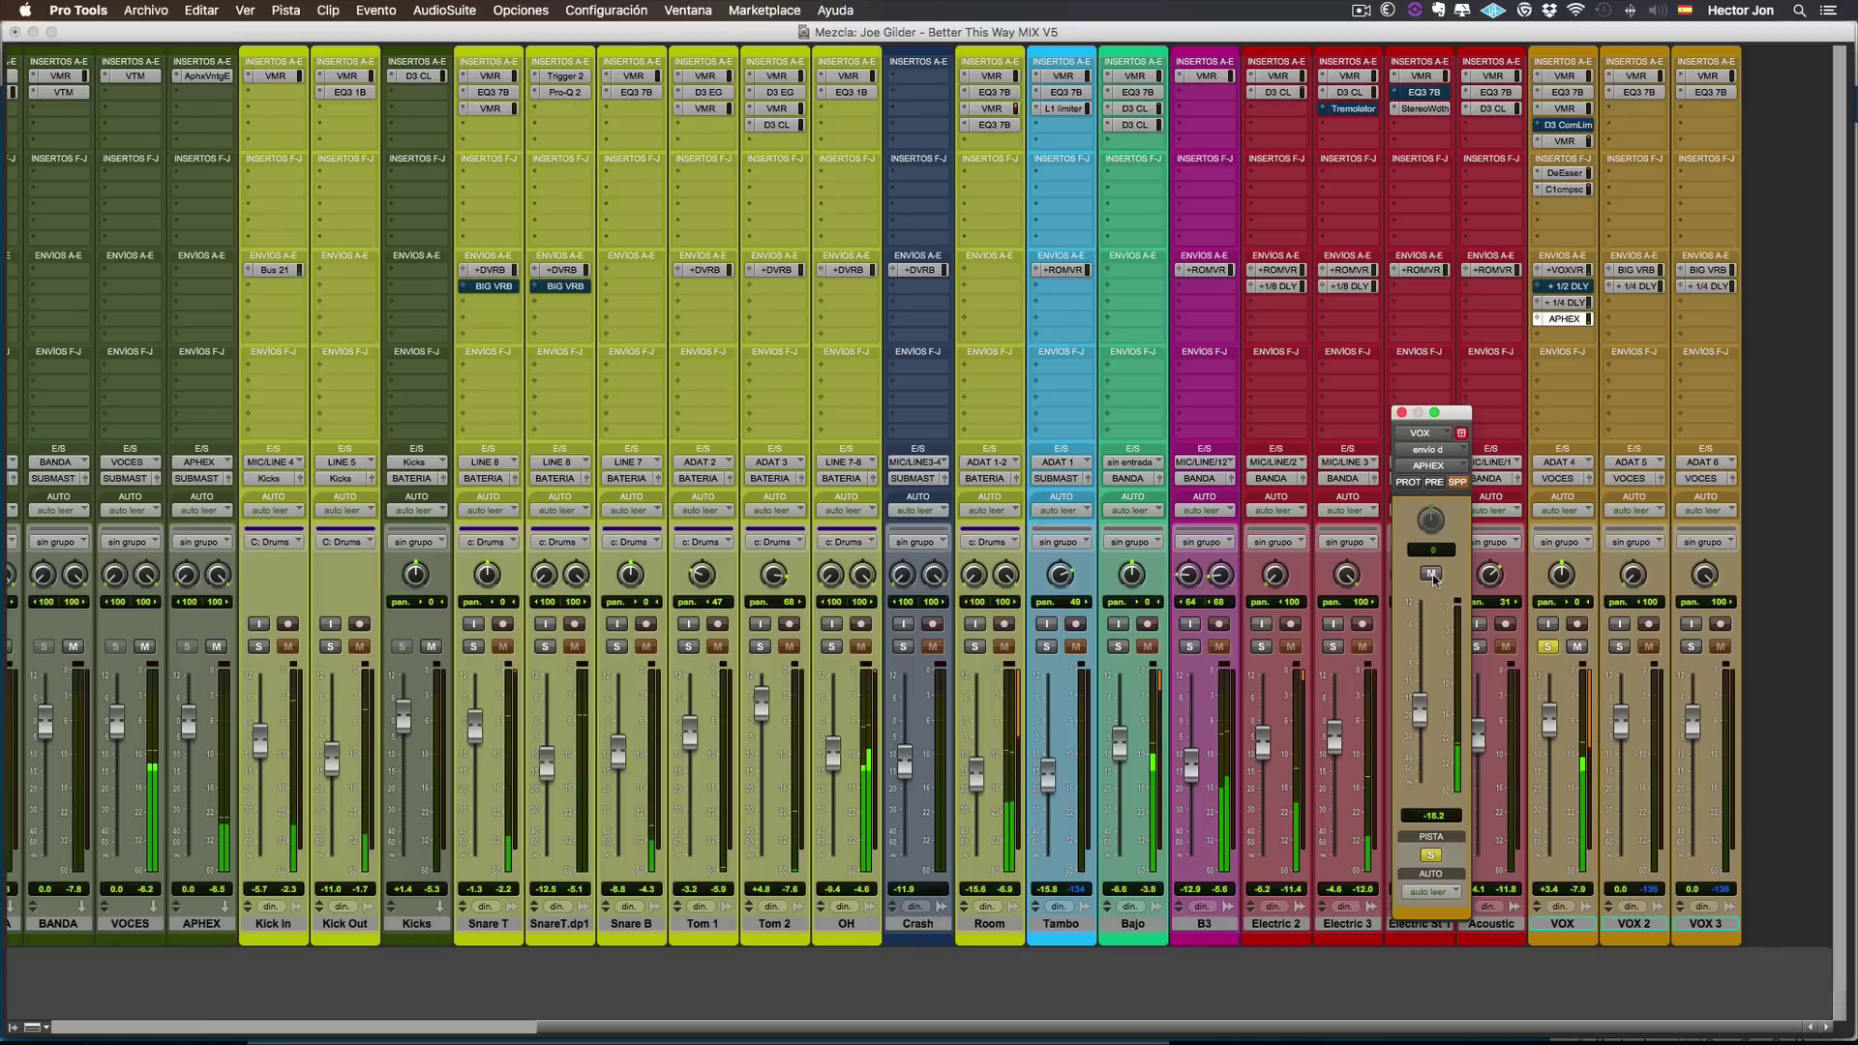
click(1401, 413)
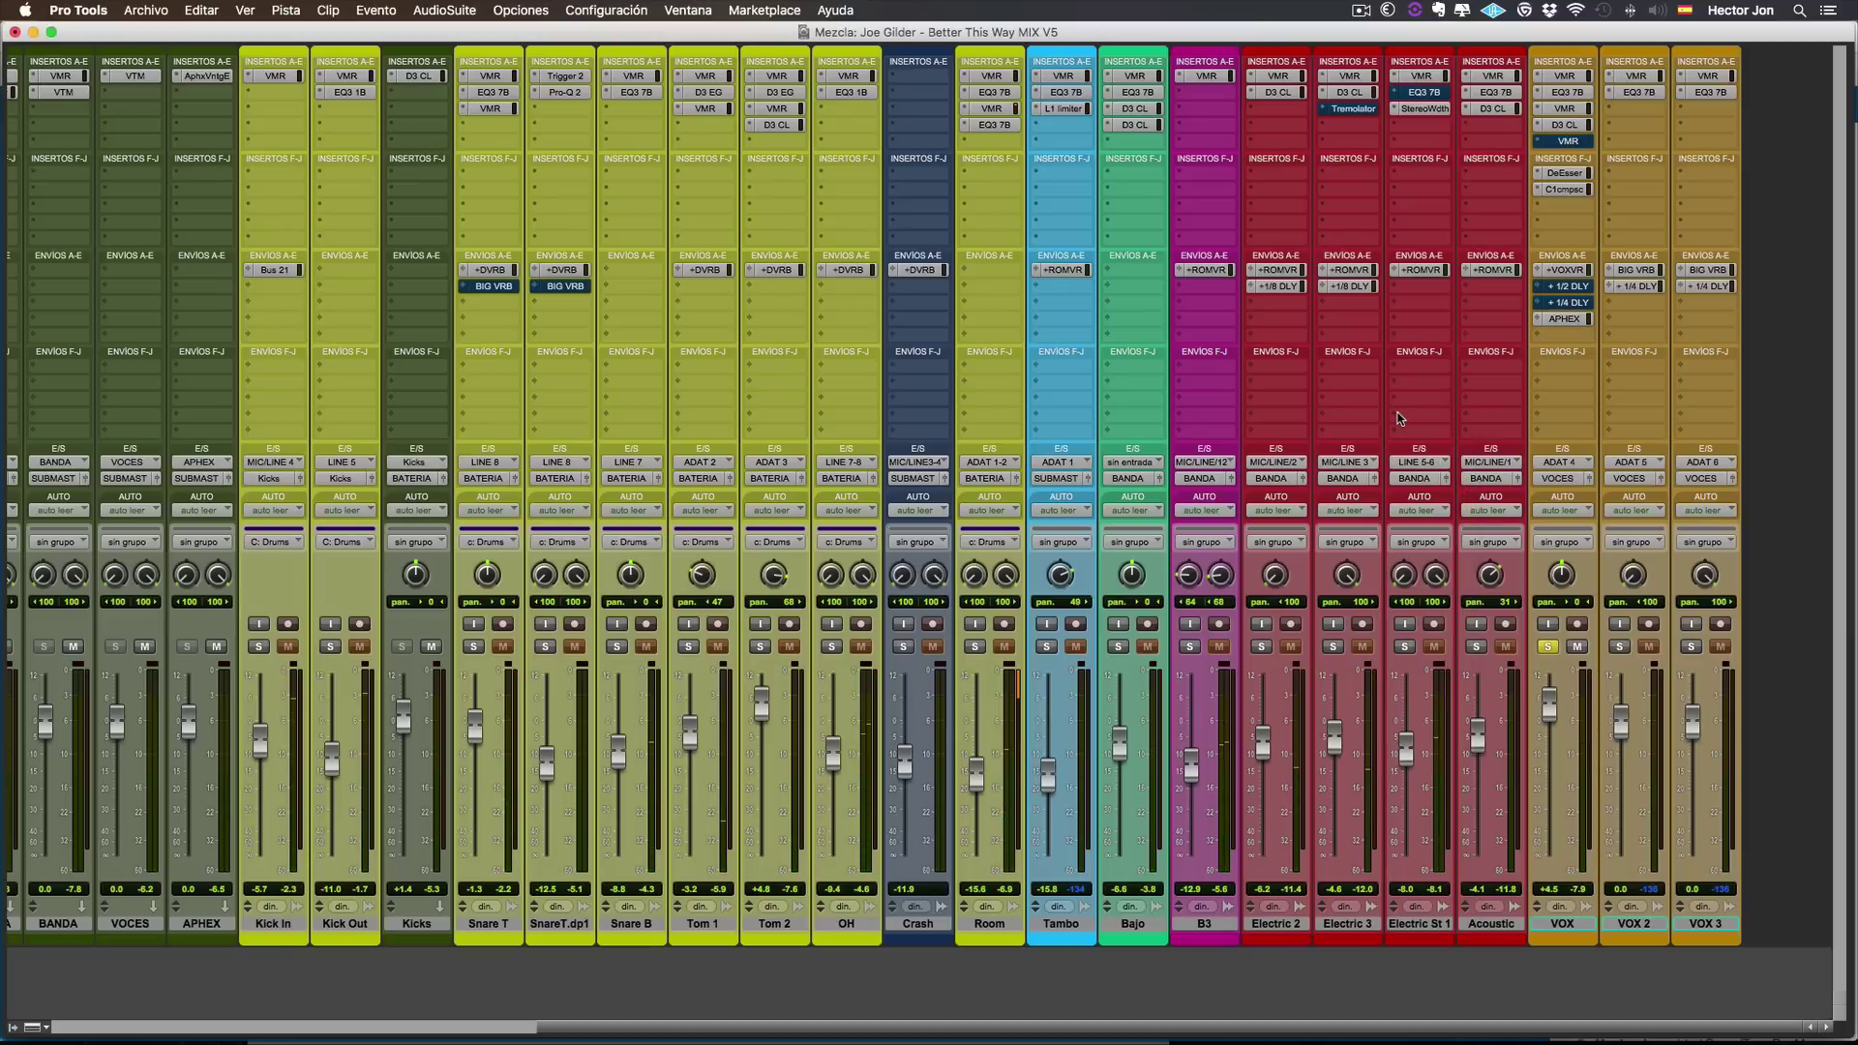
Unsolo VOX and play the full mix, toggling its APHEX send on and off to compare the vocal.
click(1547, 648)
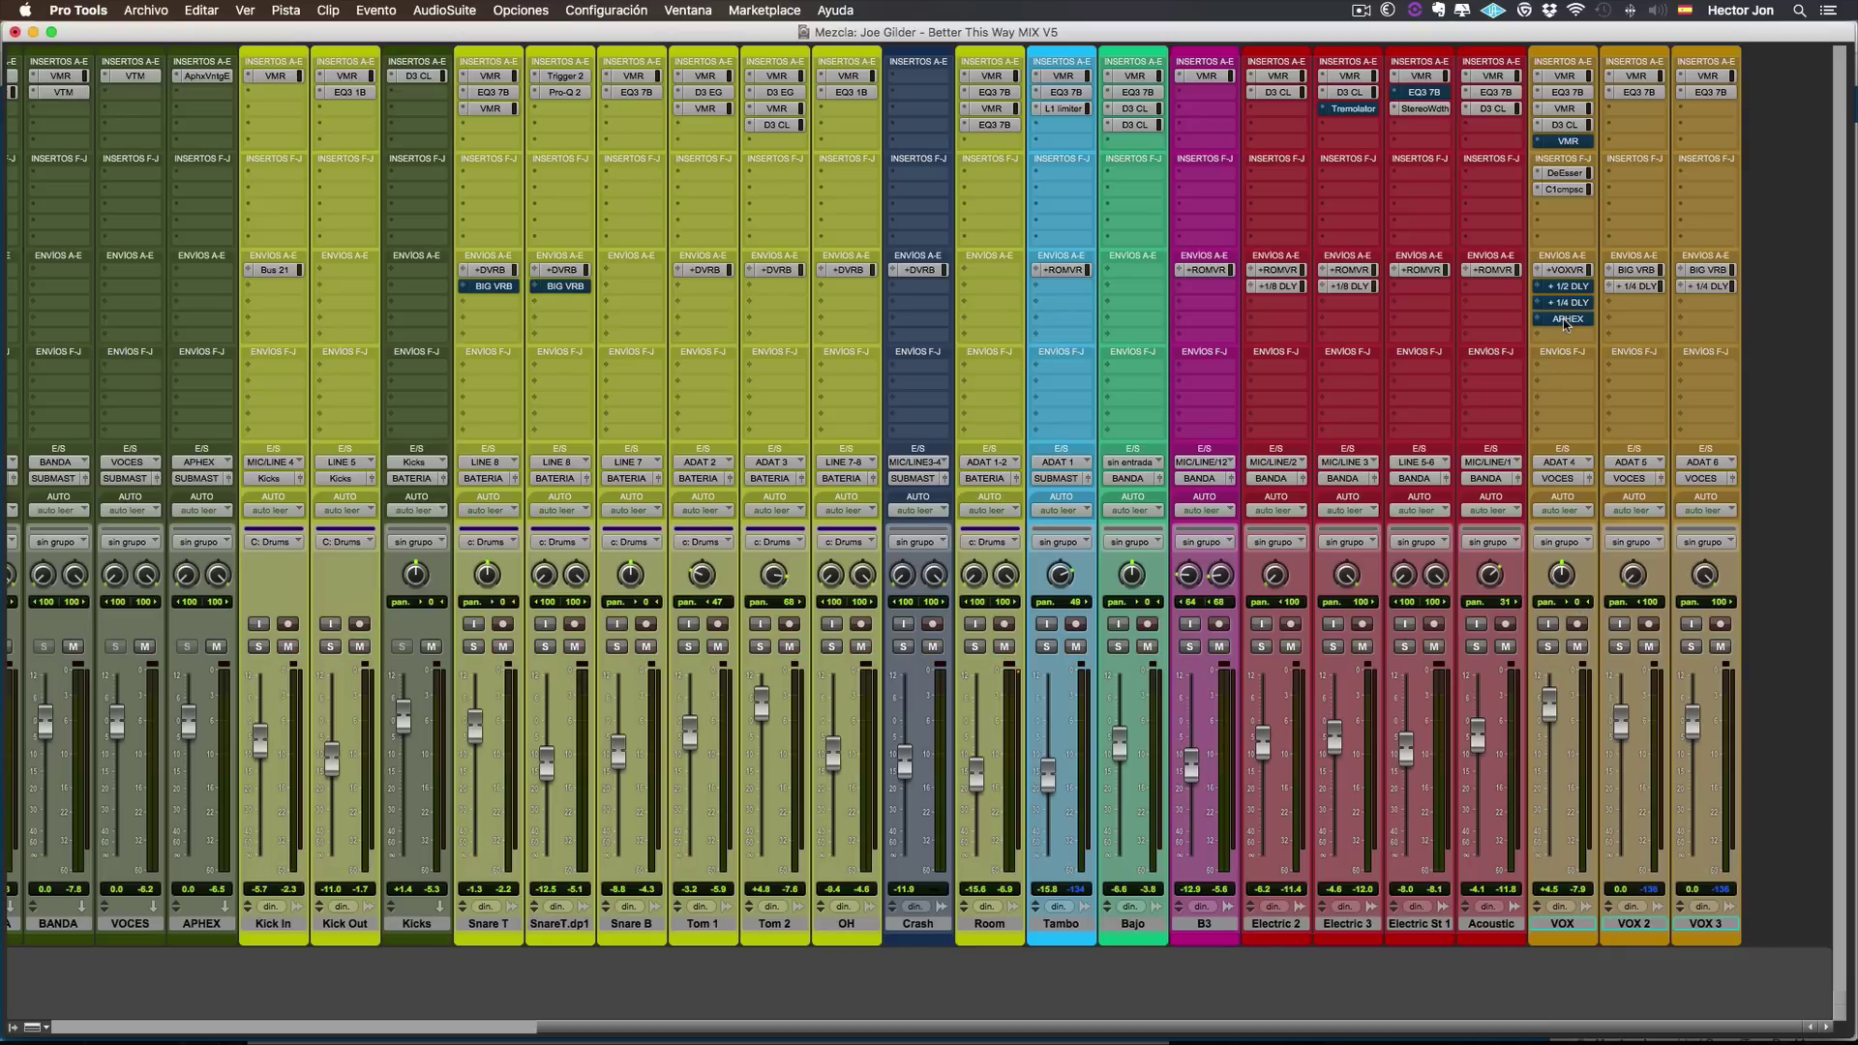
key(space)
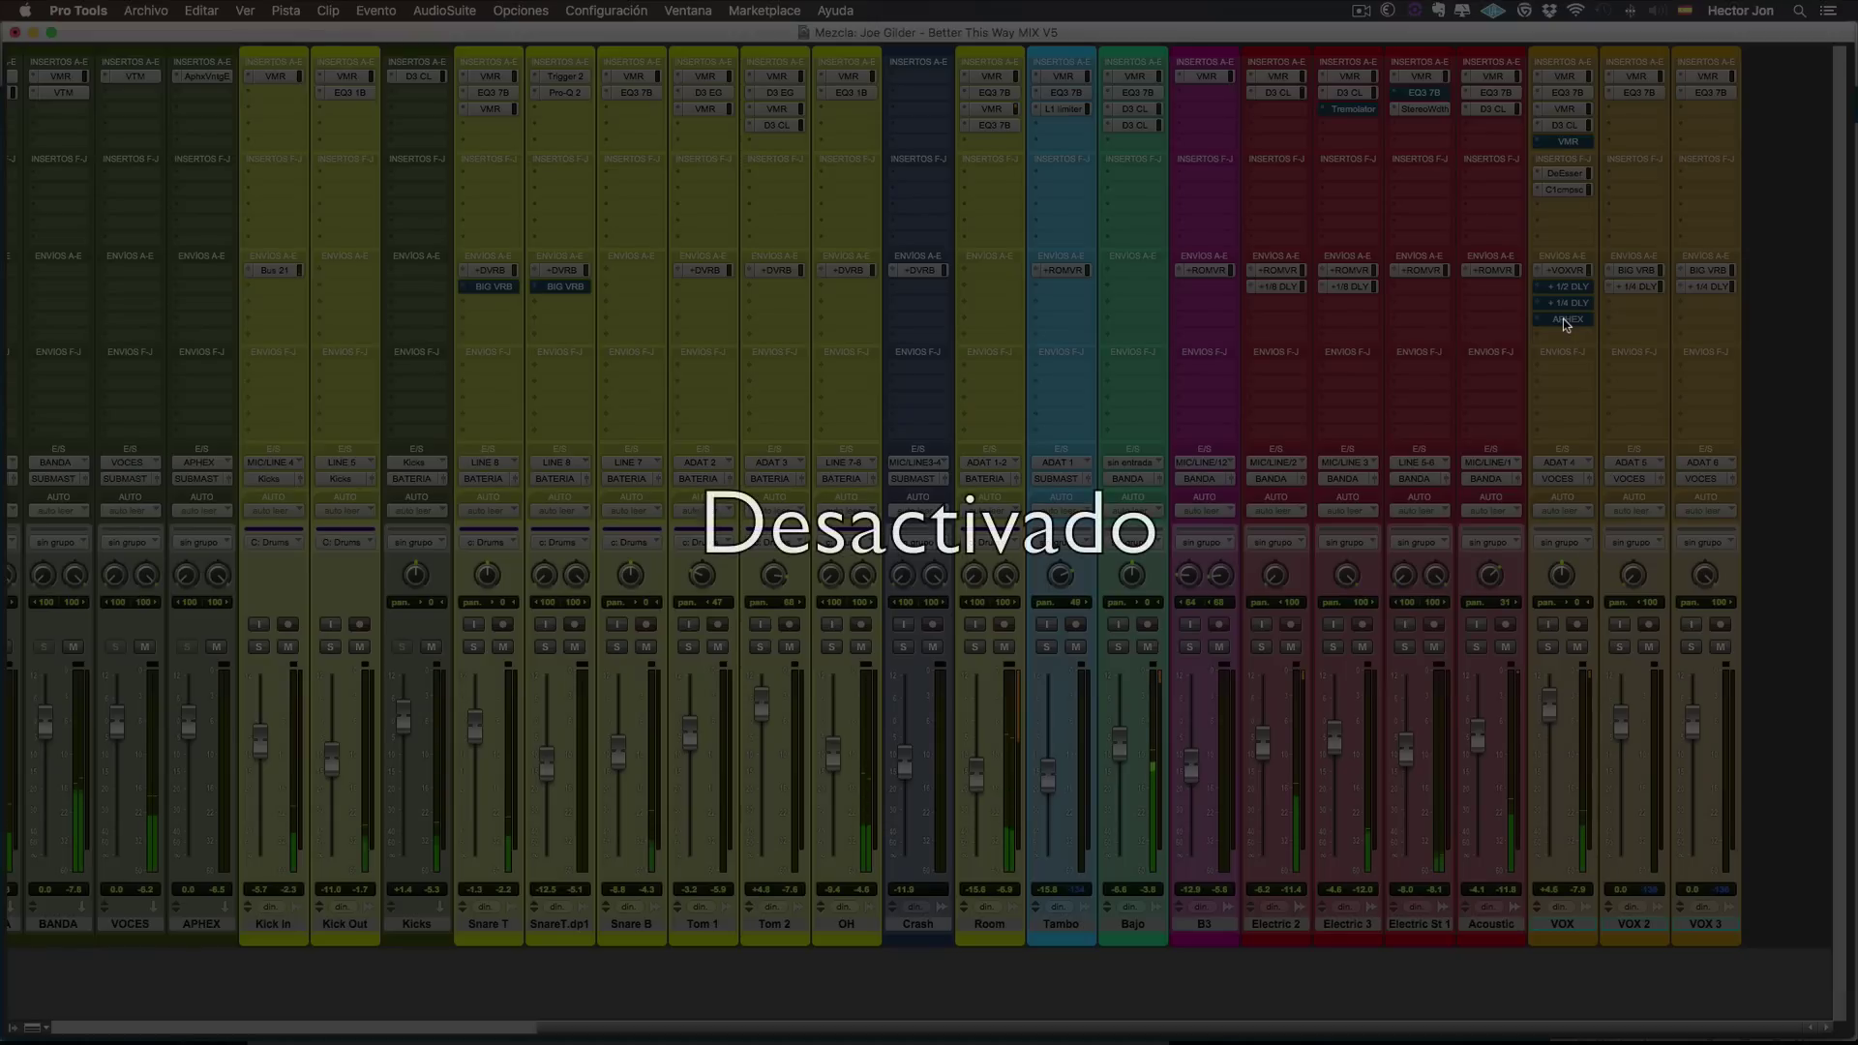
key(super+equal)
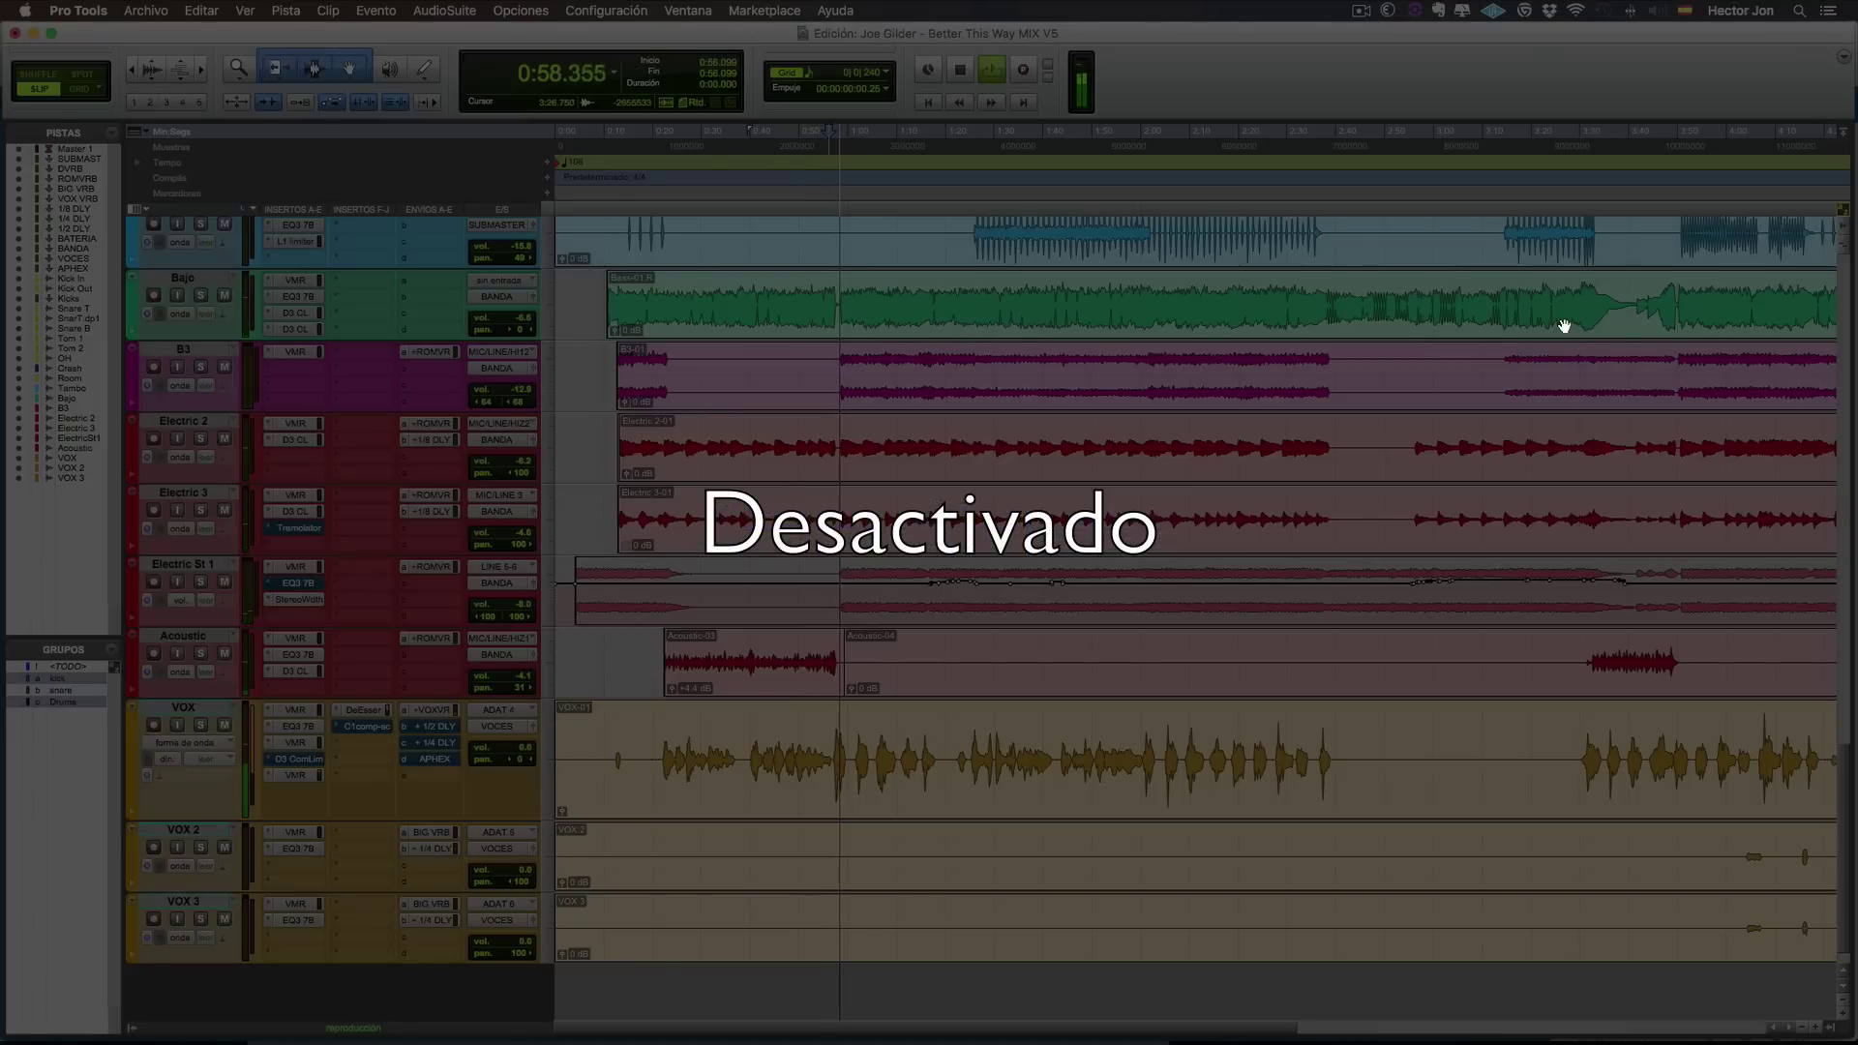
key(super+equal)
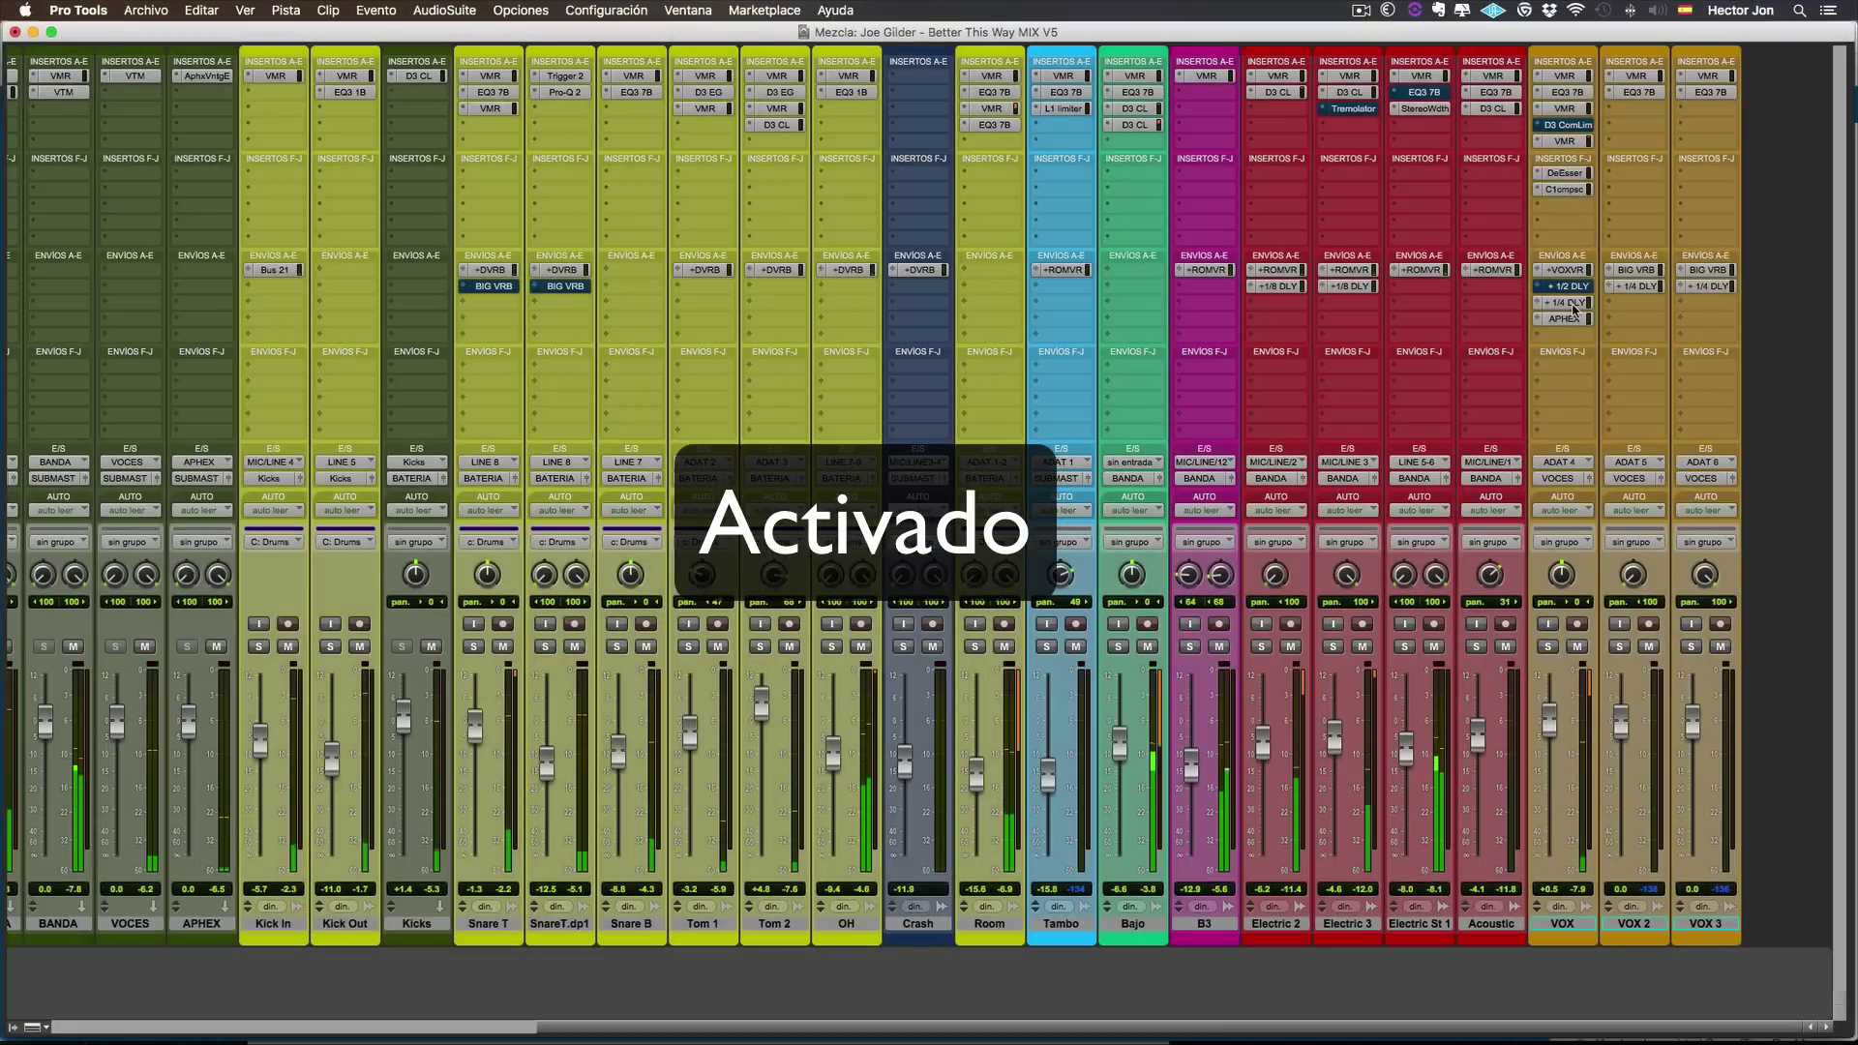
ctrl+super+click(1565, 319)
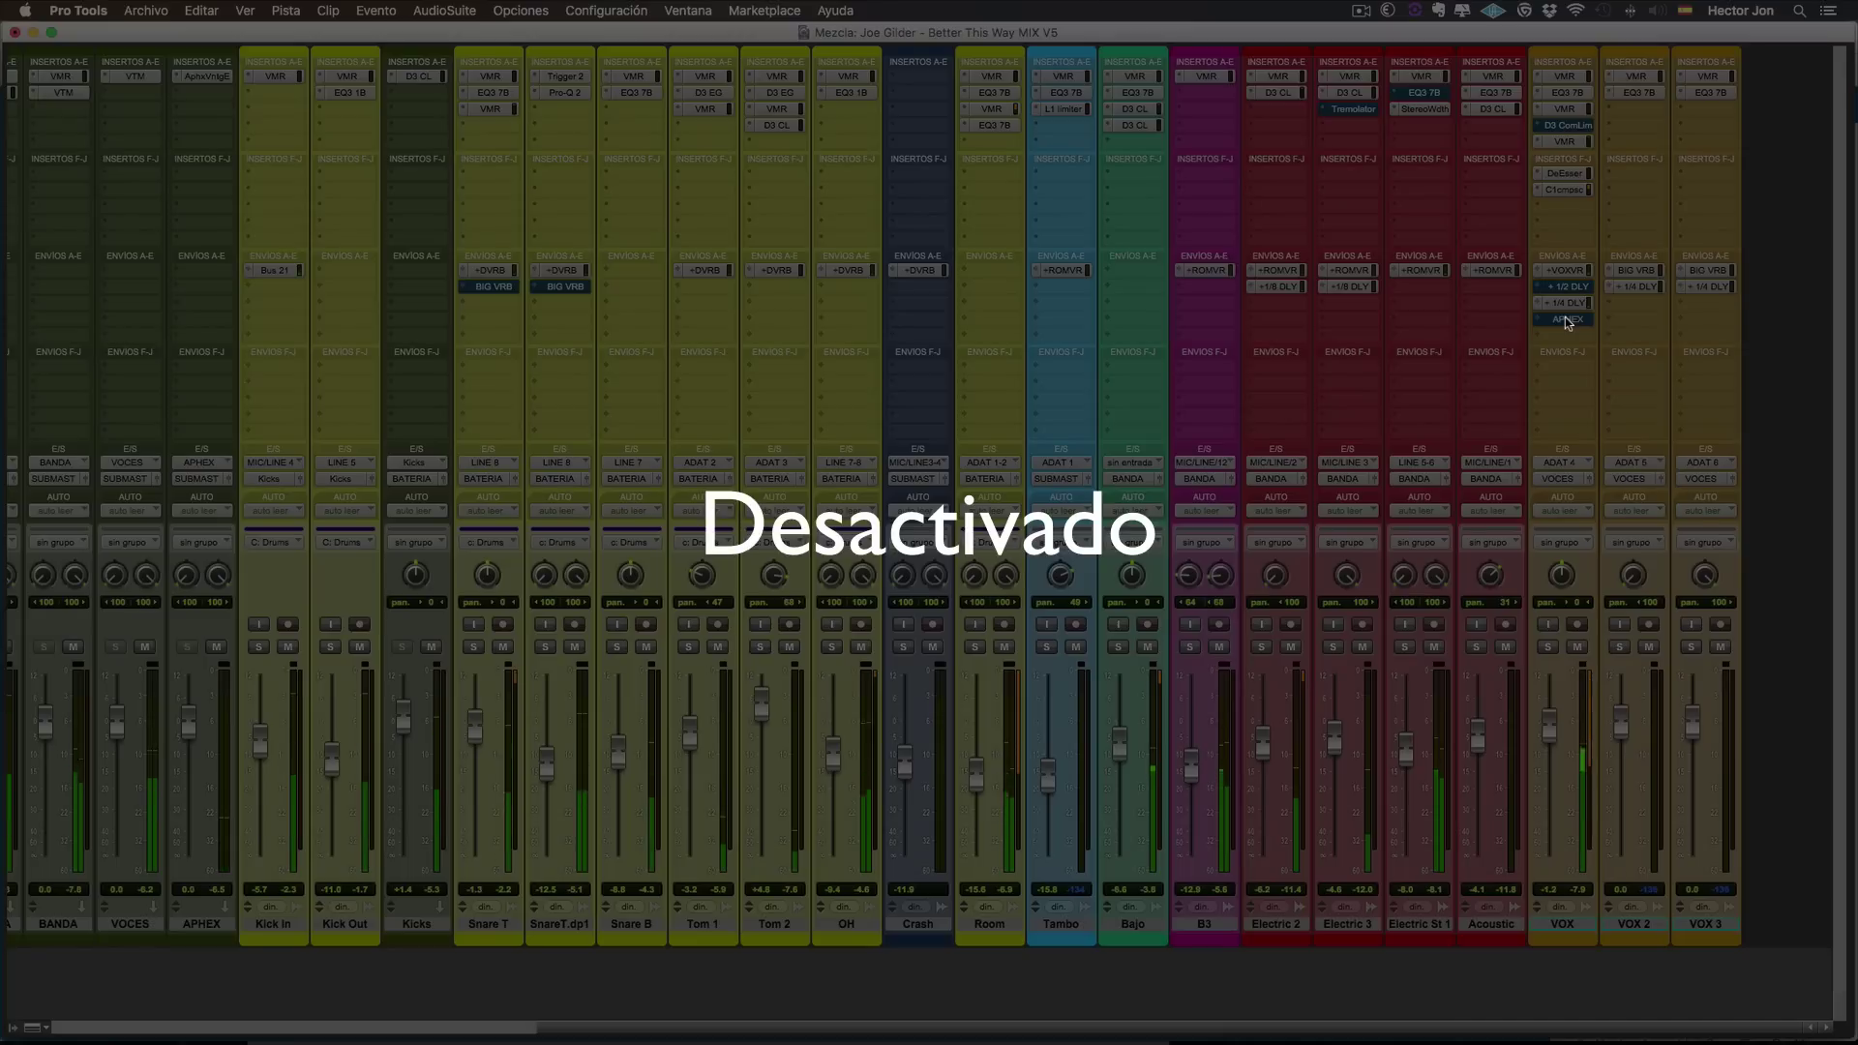
ctrl+super+click(1564, 318)
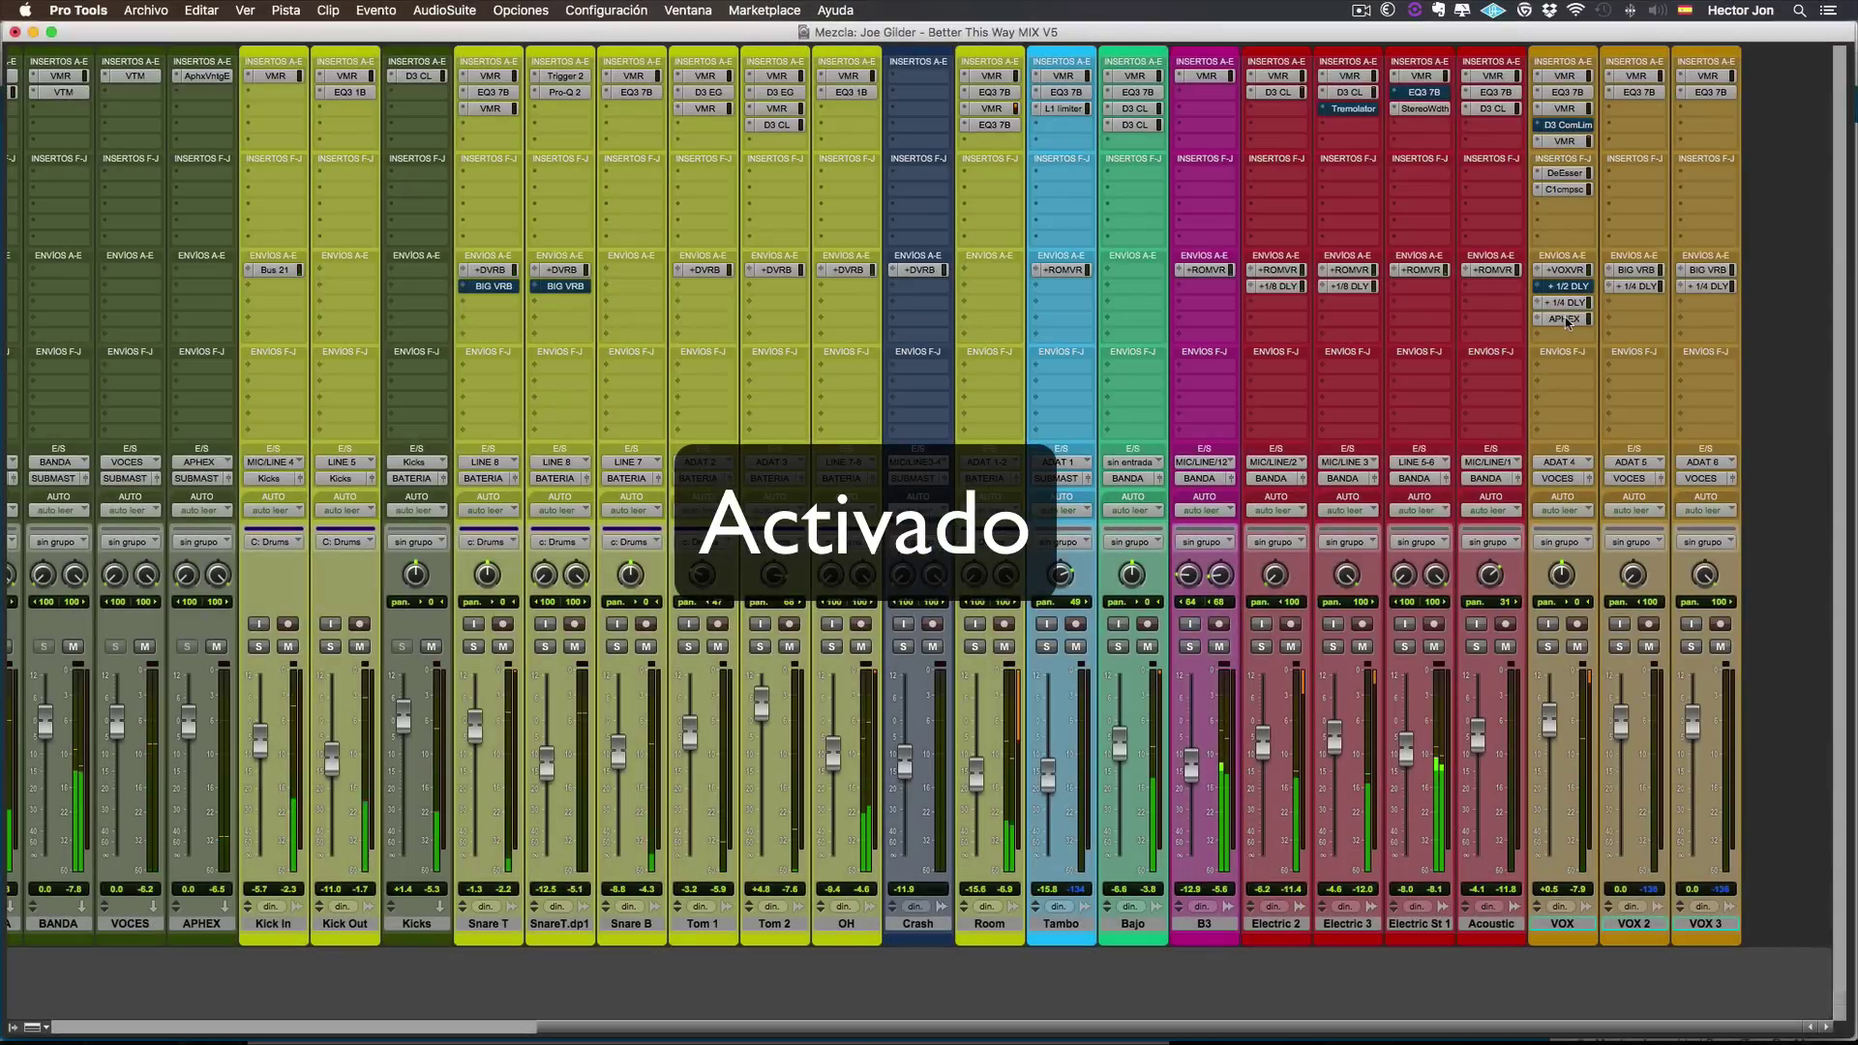
ctrl+super+click(1564, 318)
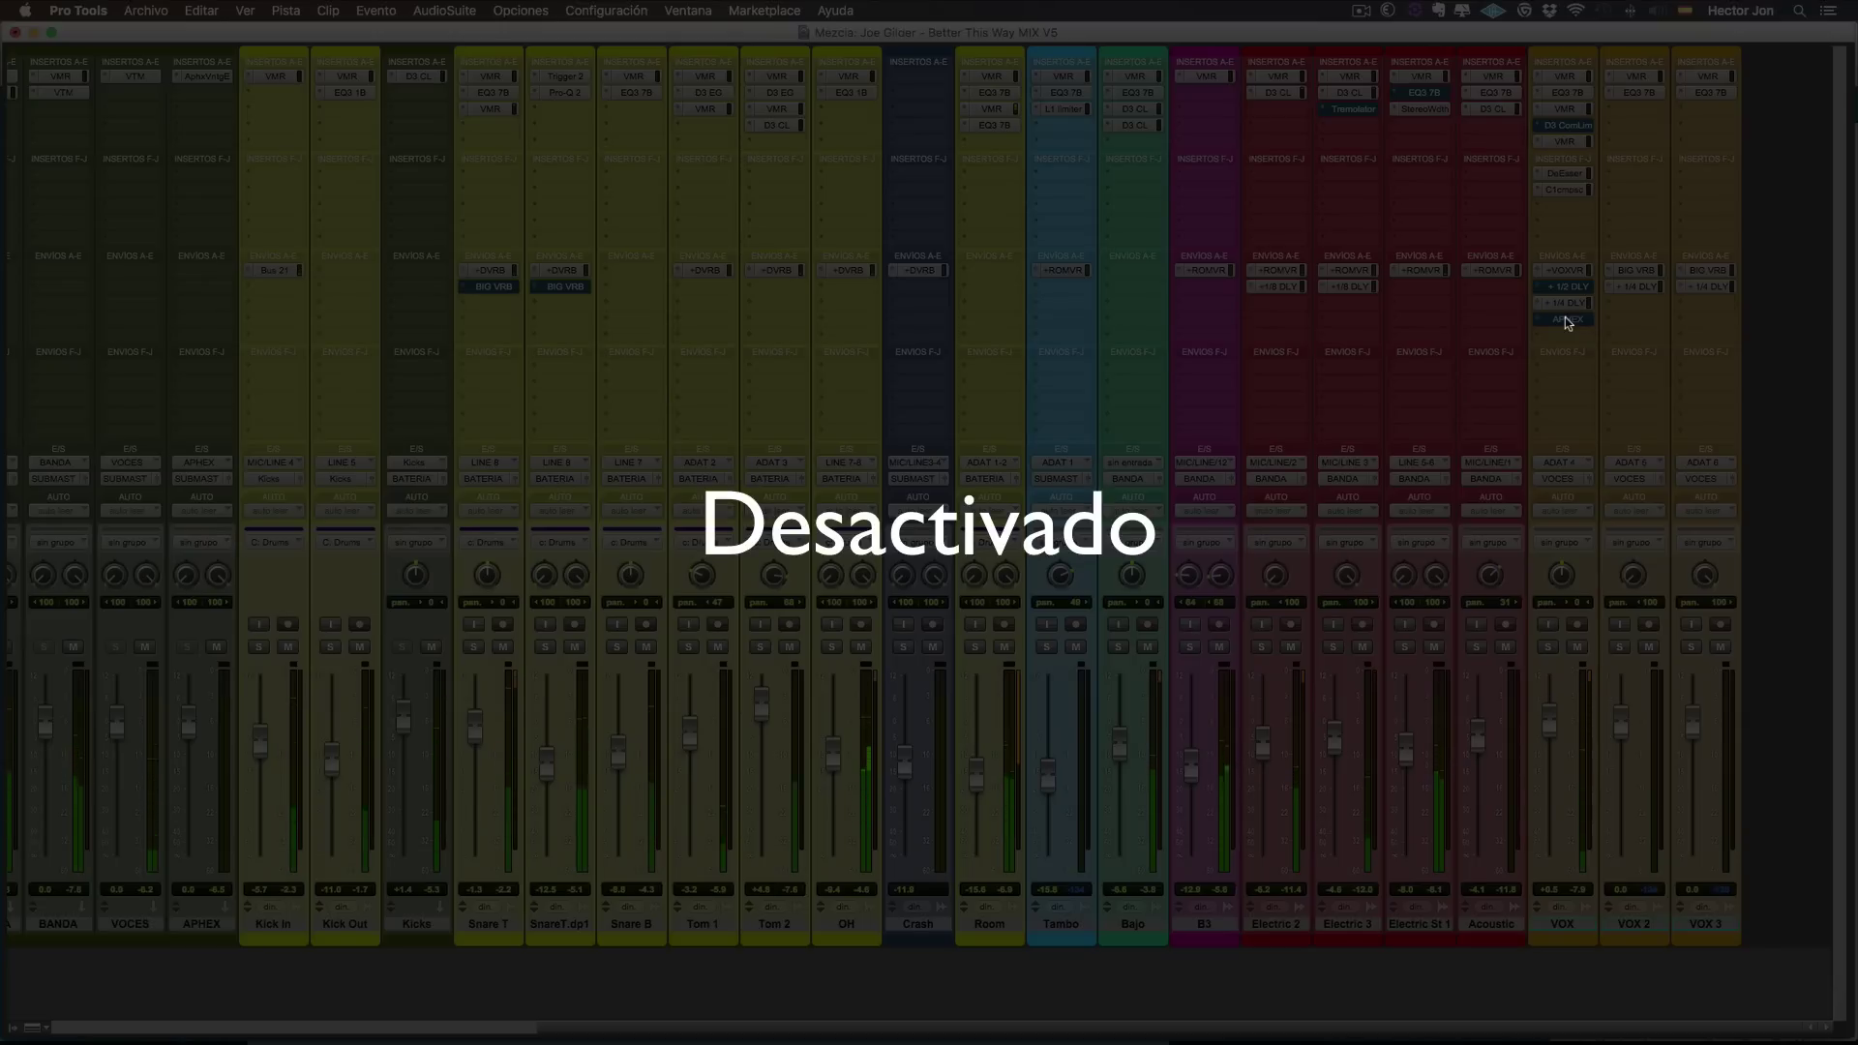
Play the mix from about 1:24 and compare it with the VOX track's APHEX send off and on, leaving the send on.
key(super+equal)
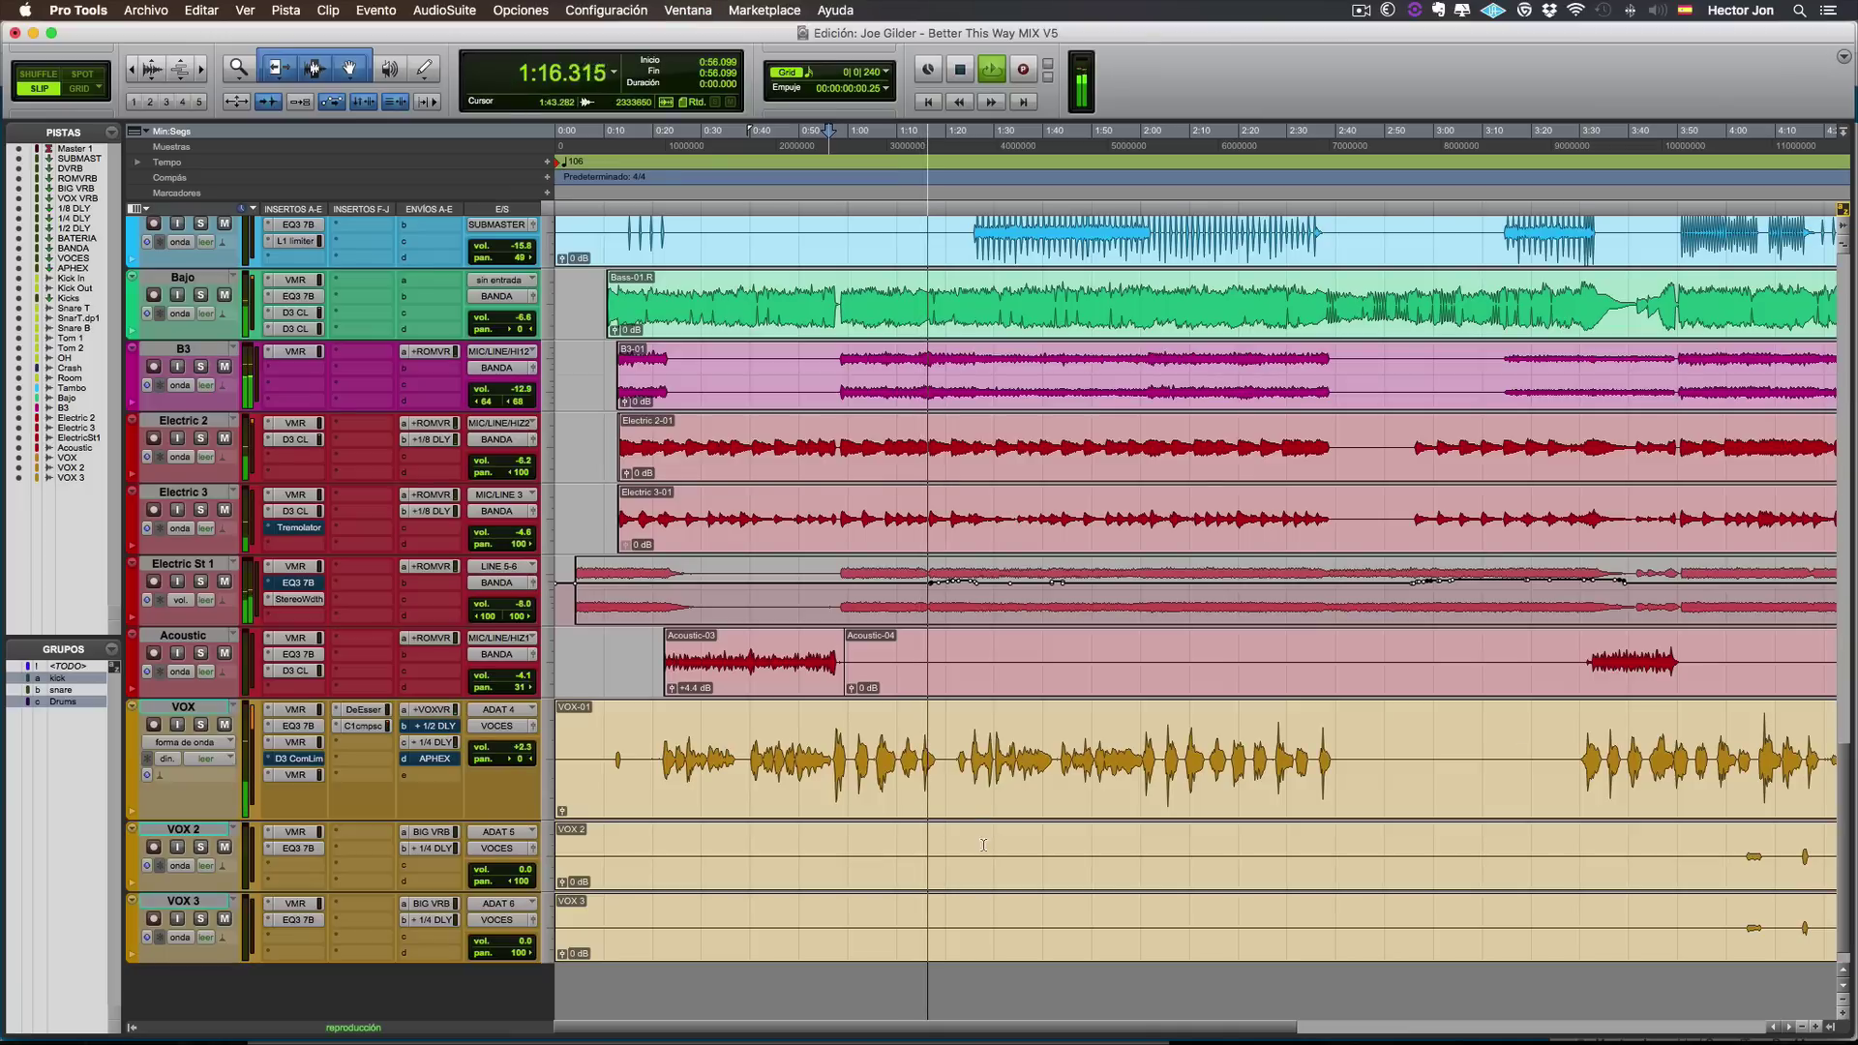
key(space)
click(965, 745)
key(space)
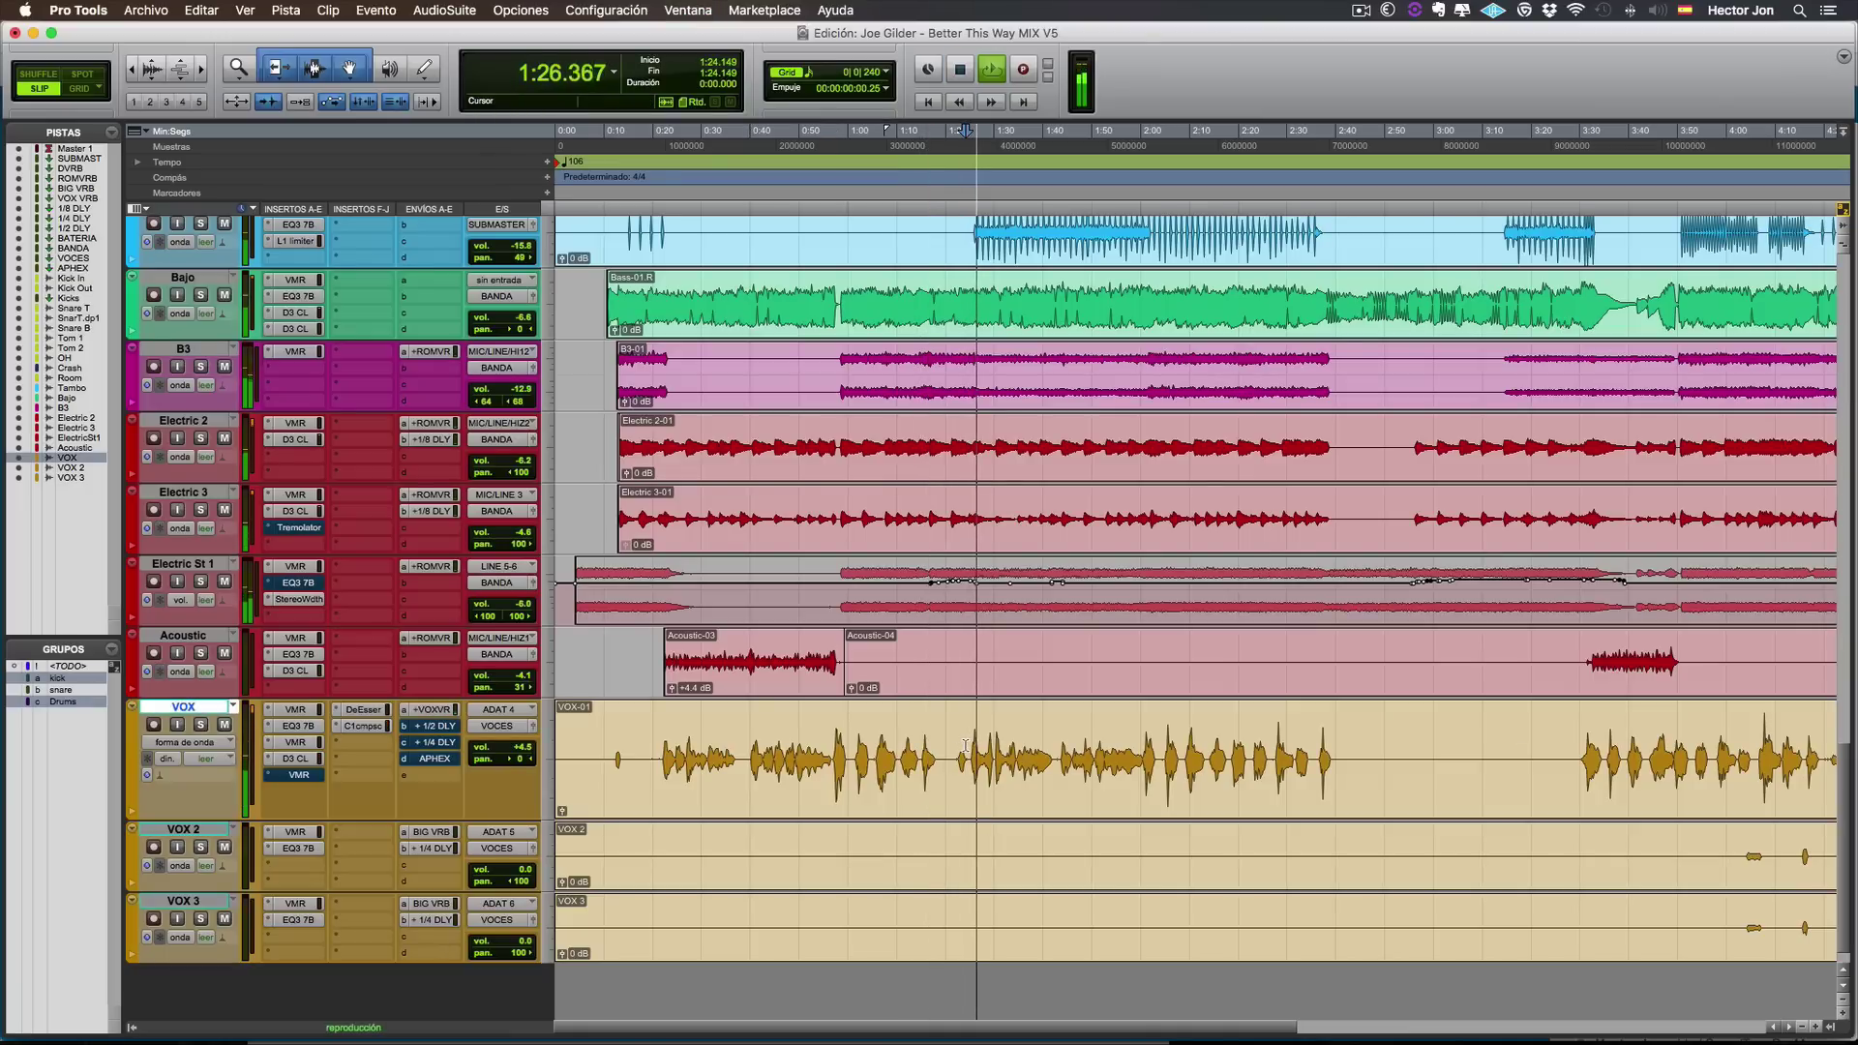
key(super+equal)
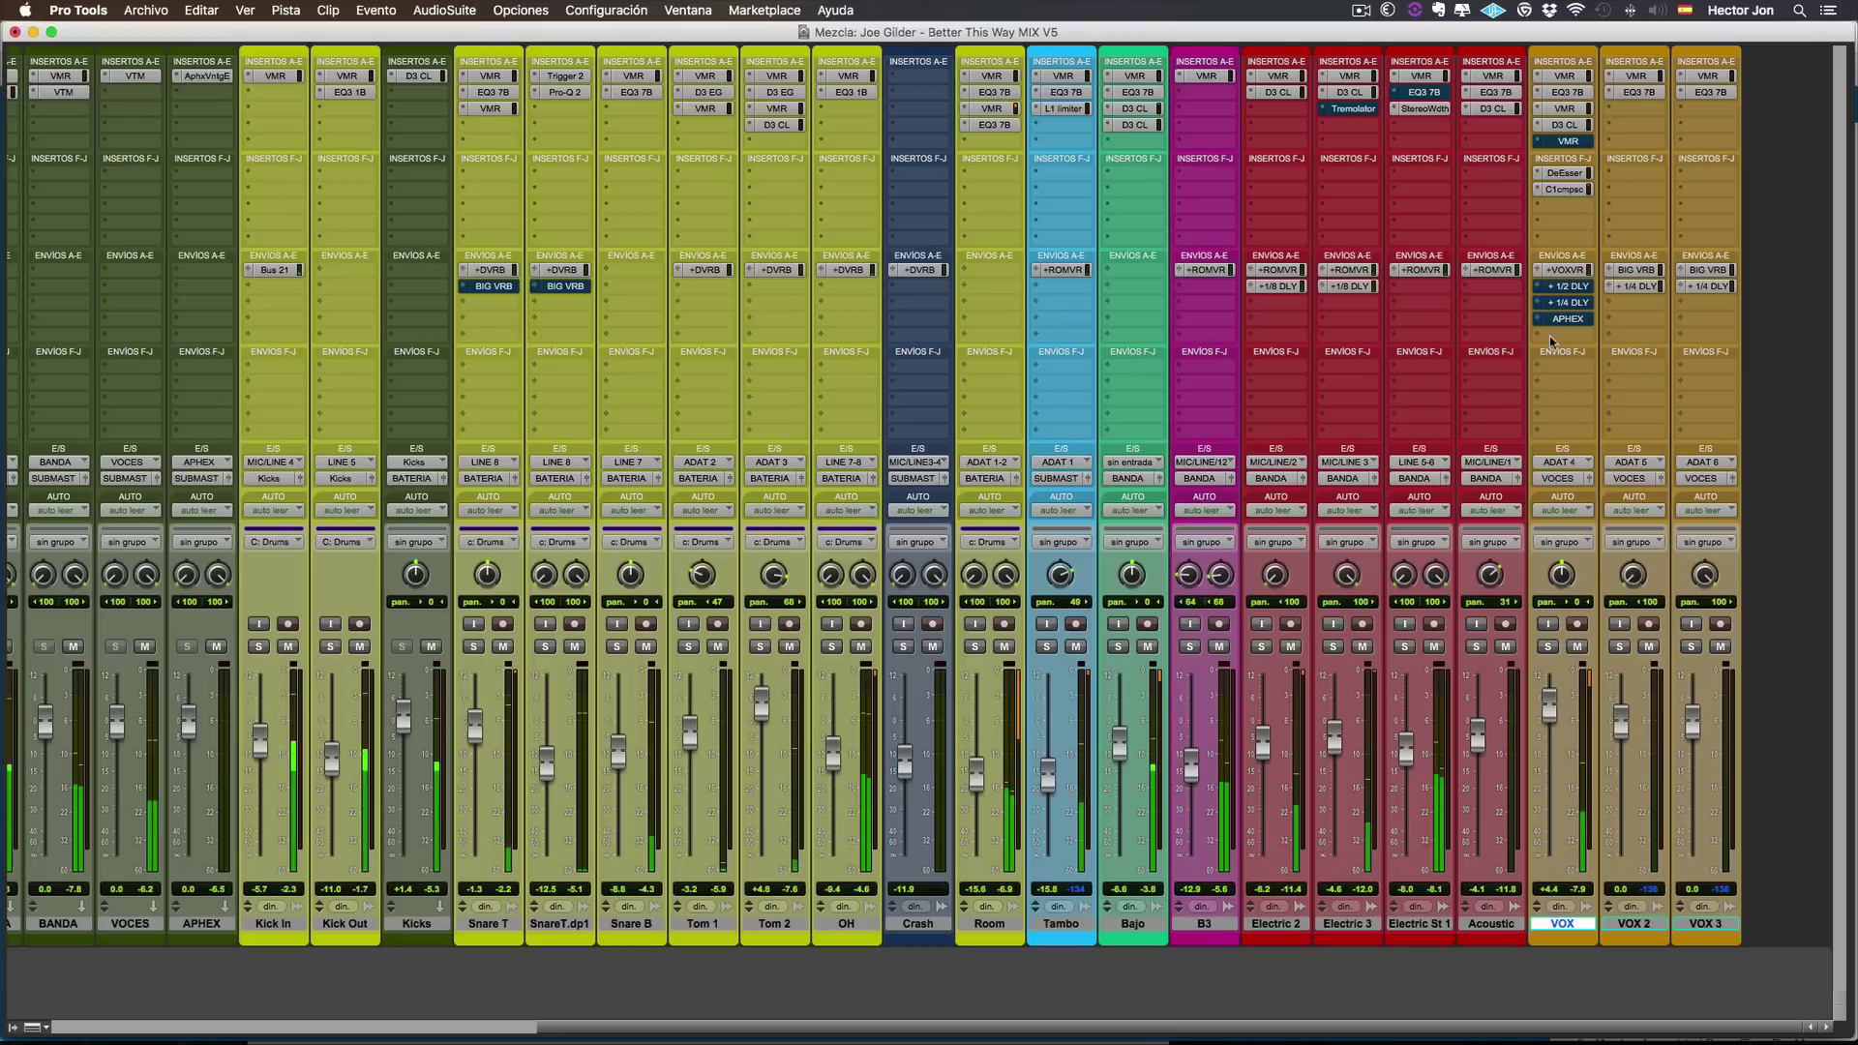
shift+super+click(1573, 319)
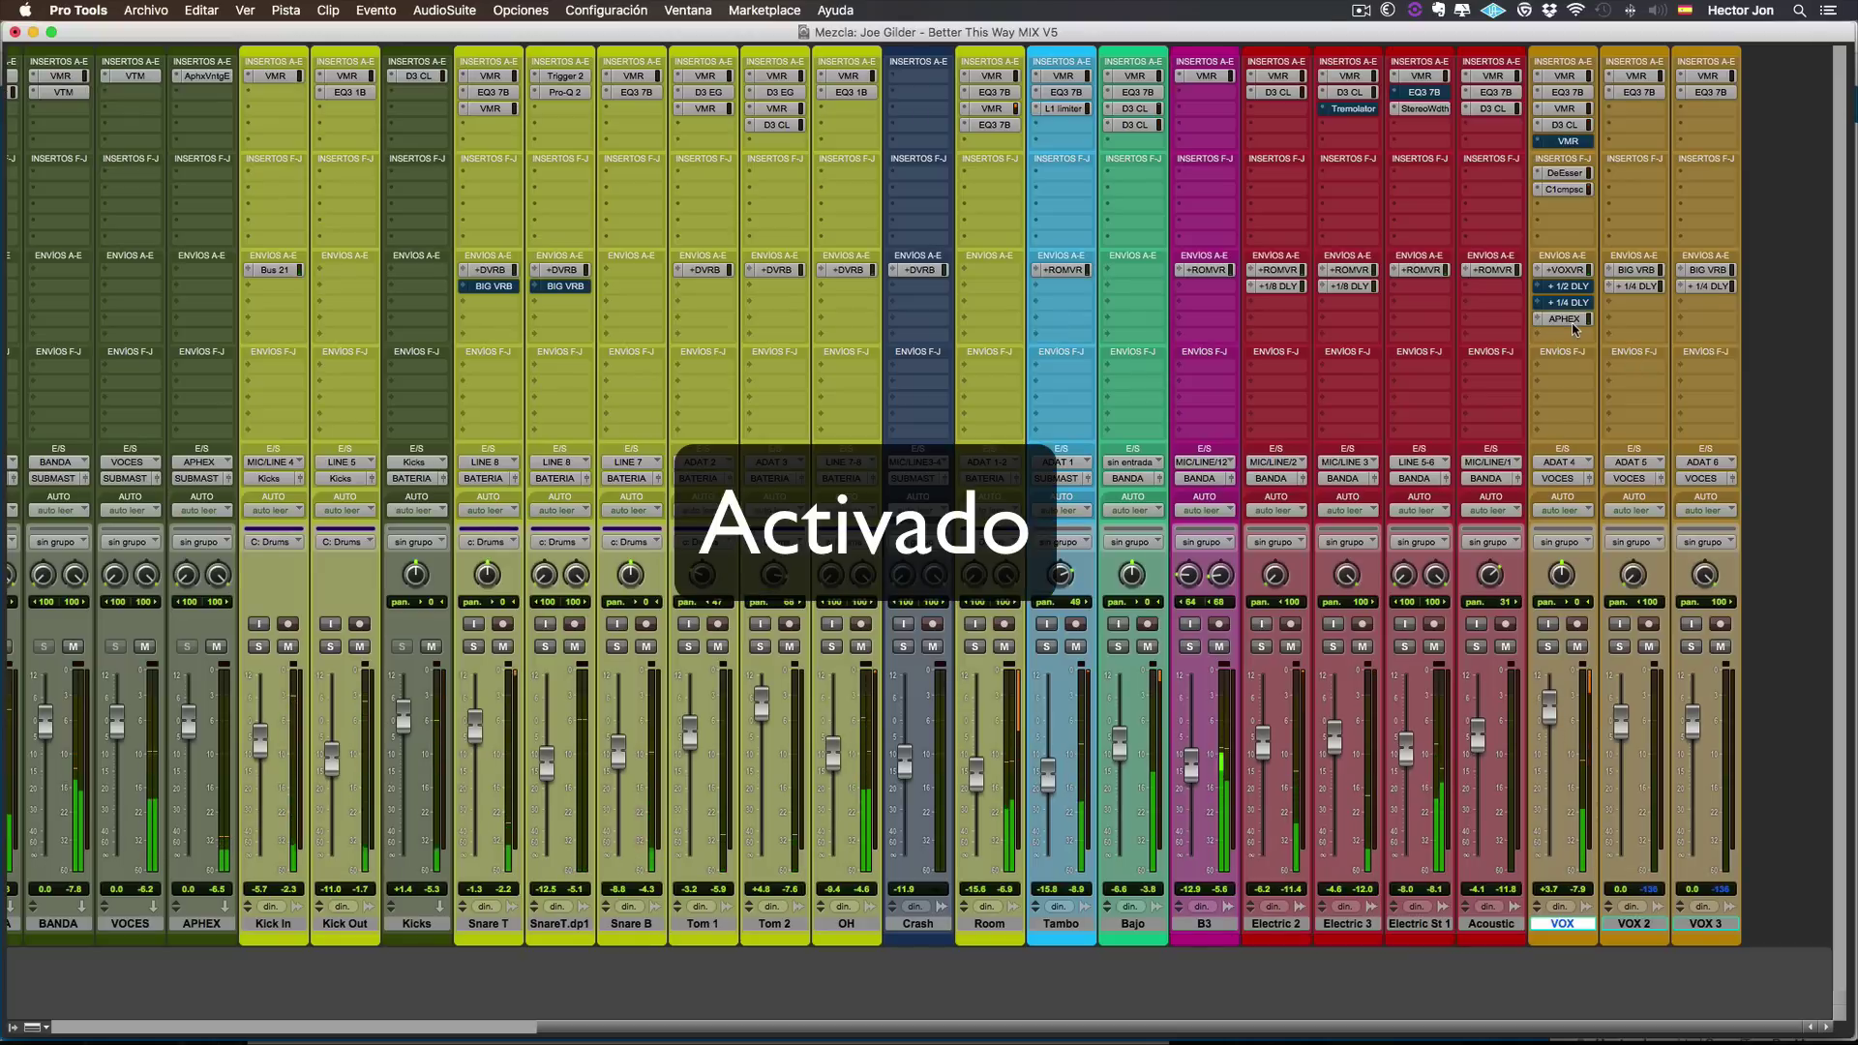
shift+super+click(1574, 327)
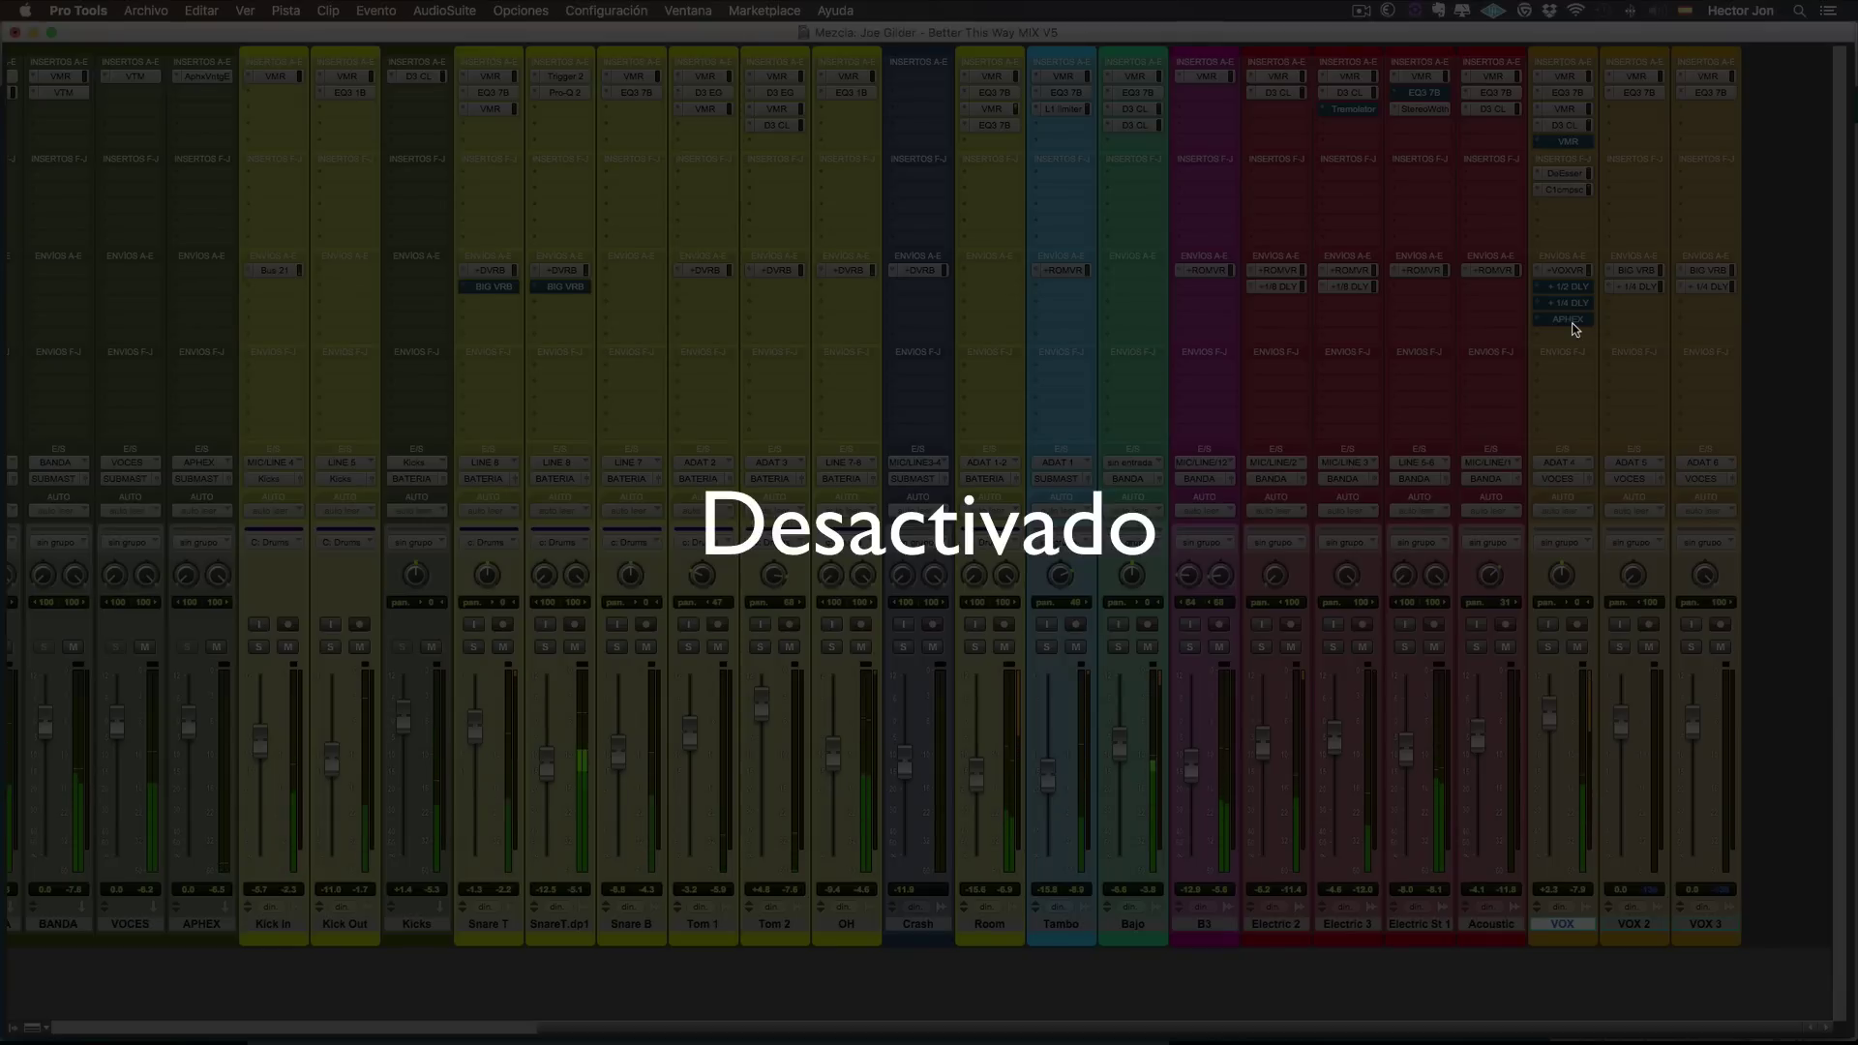
shift+super+click(1573, 325)
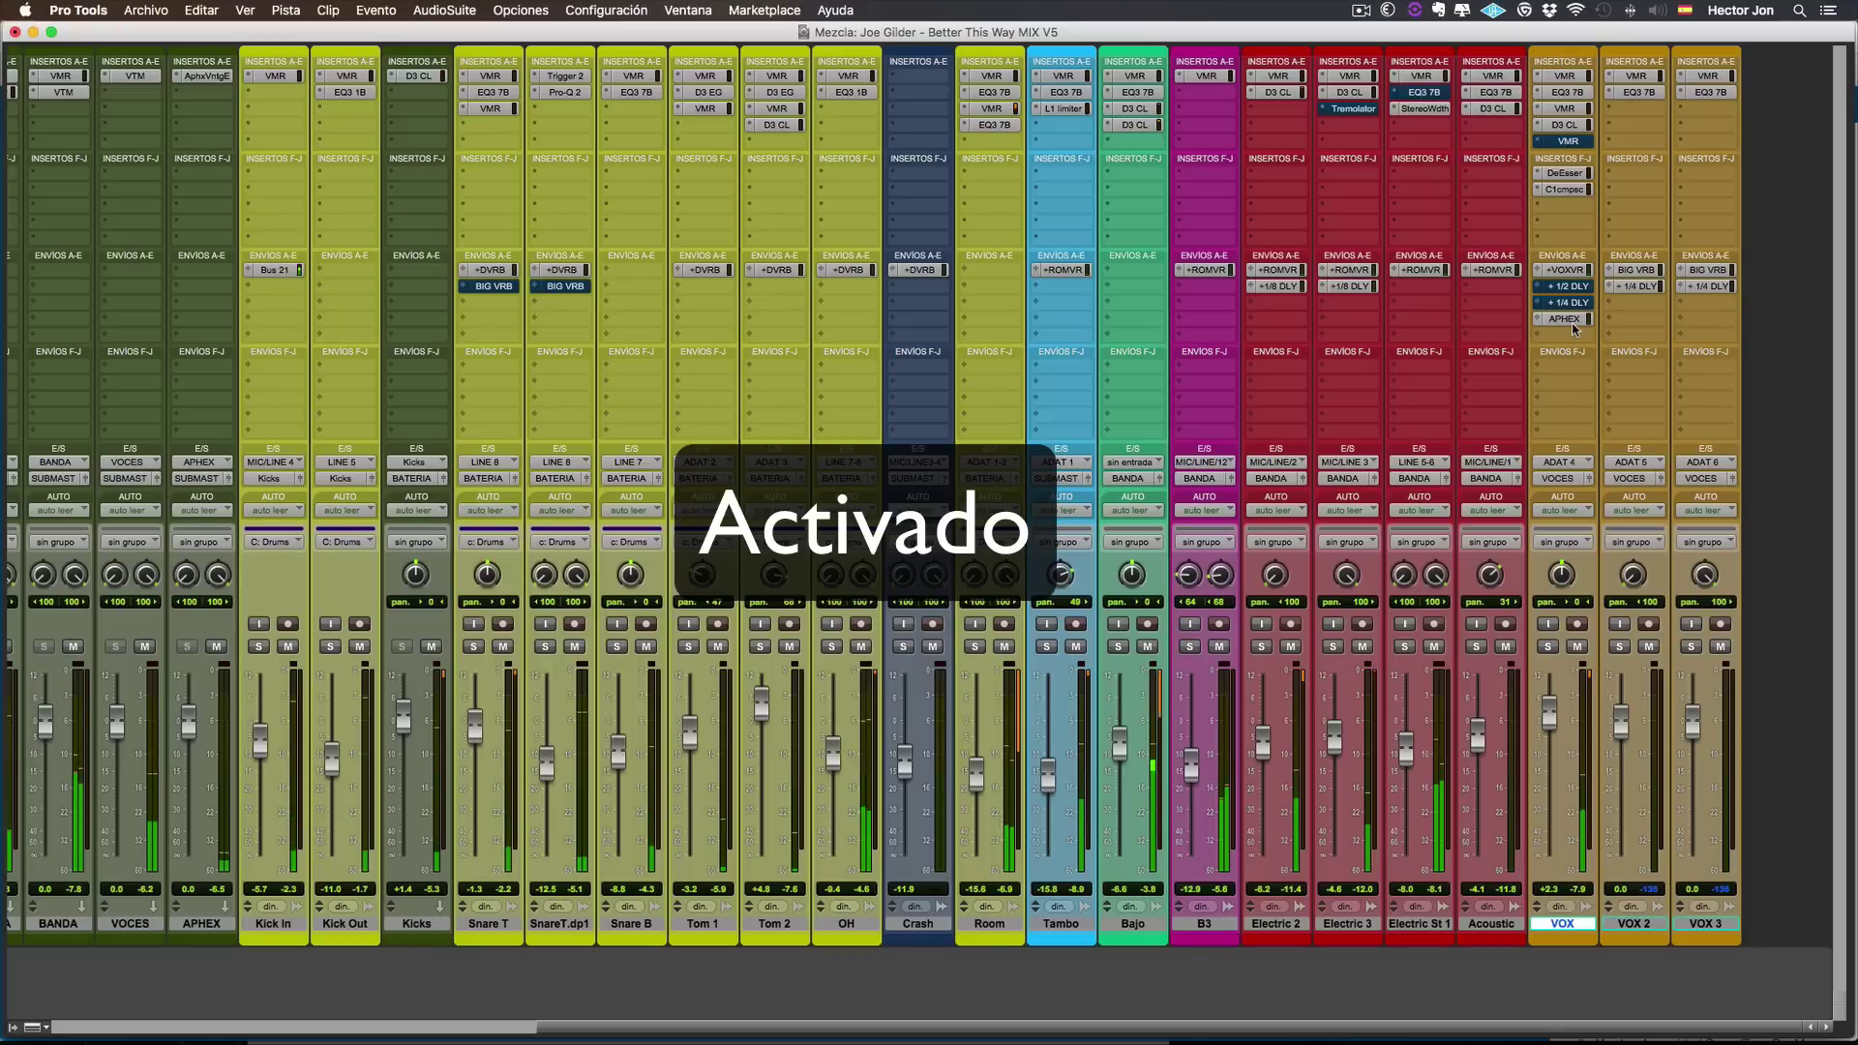